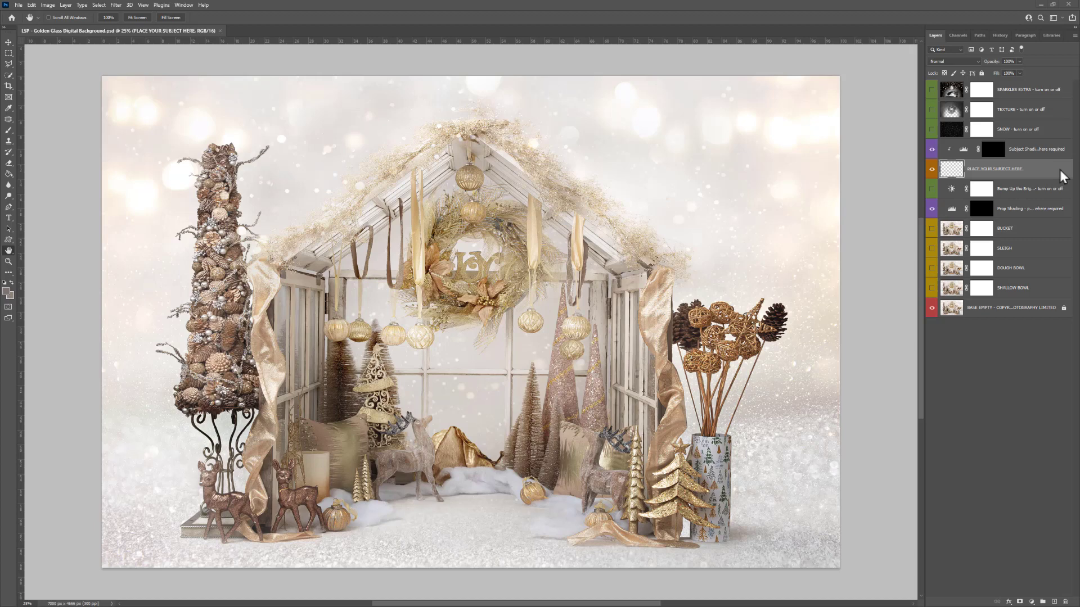
Turn on the visibility of the SLEIGH layer so the prop shows in the scene.
{"action": "left_click", "coordinate": [932, 248]}
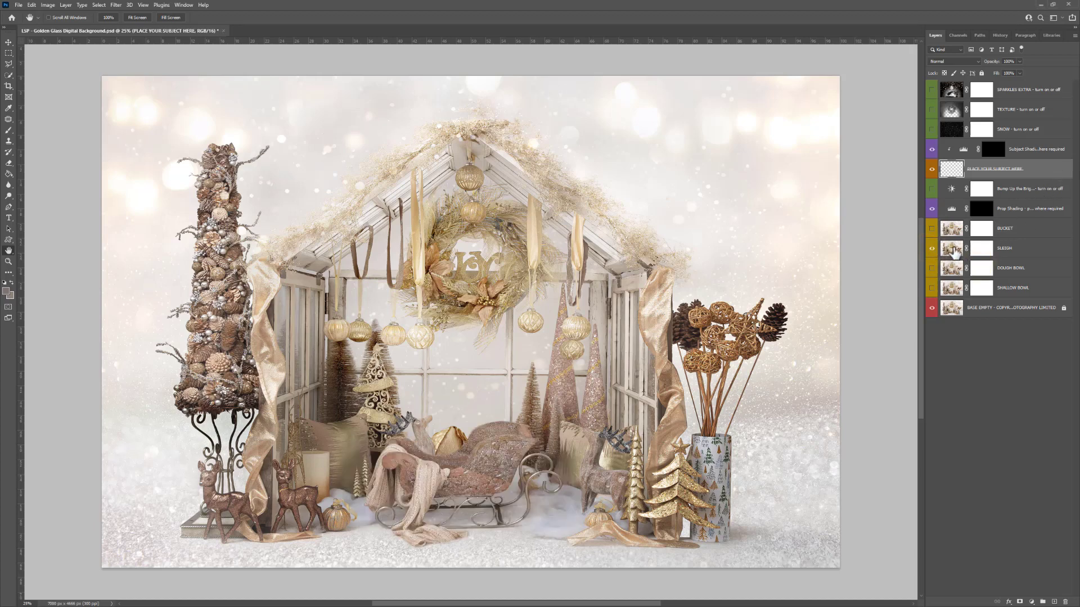
{"action": "scroll", "coordinate": [954, 248], "scroll_direction": "down", "scroll_amount": 1}
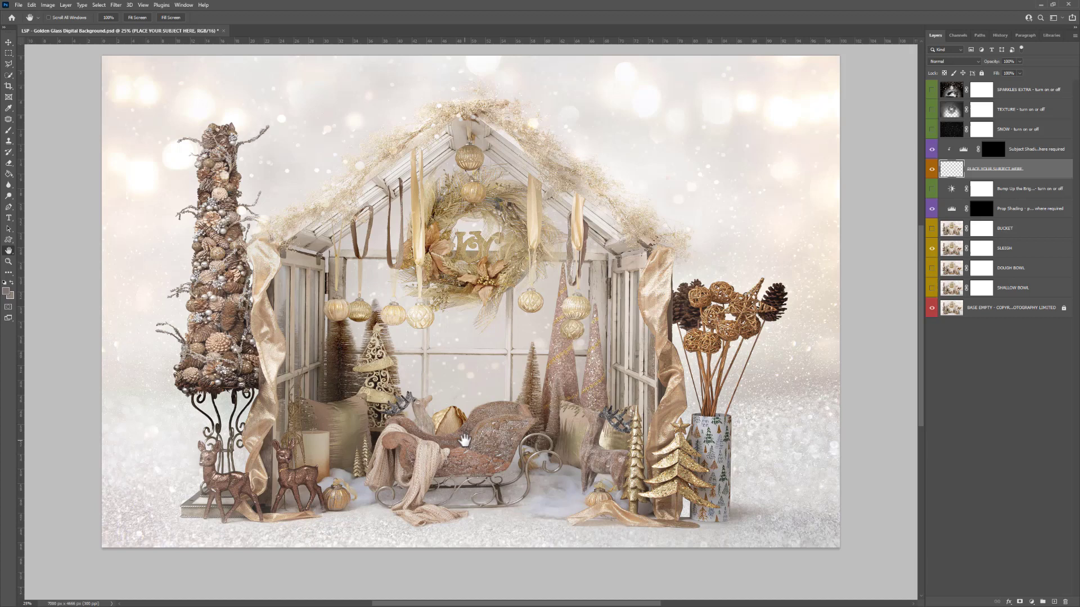
{"action": "scroll", "coordinate": [461, 406], "scroll_direction": "down", "scroll_amount": 2}
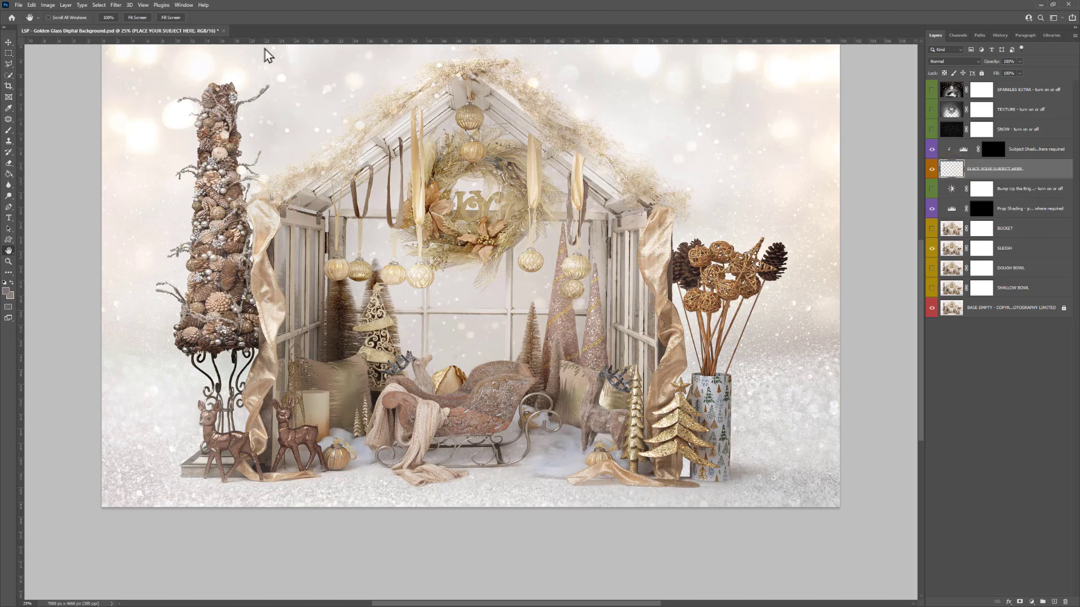
Place the sleeping newborn photo ending in N9A9019.jpg into the background as an embedded image.
{"action": "left_click", "coordinate": [18, 5]}
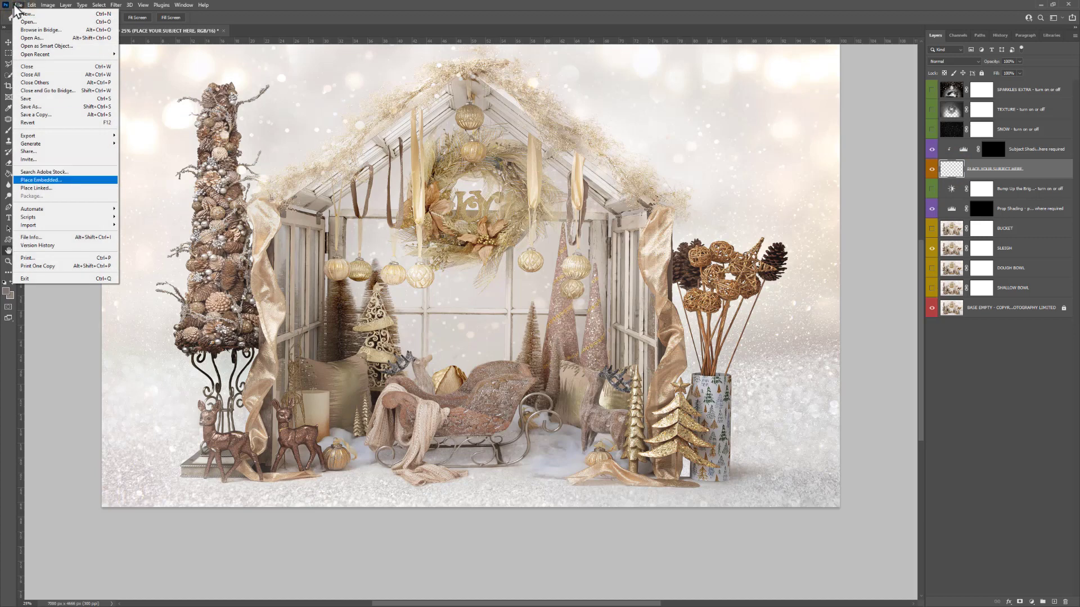
{"action": "left_click", "coordinate": [10, 4]}
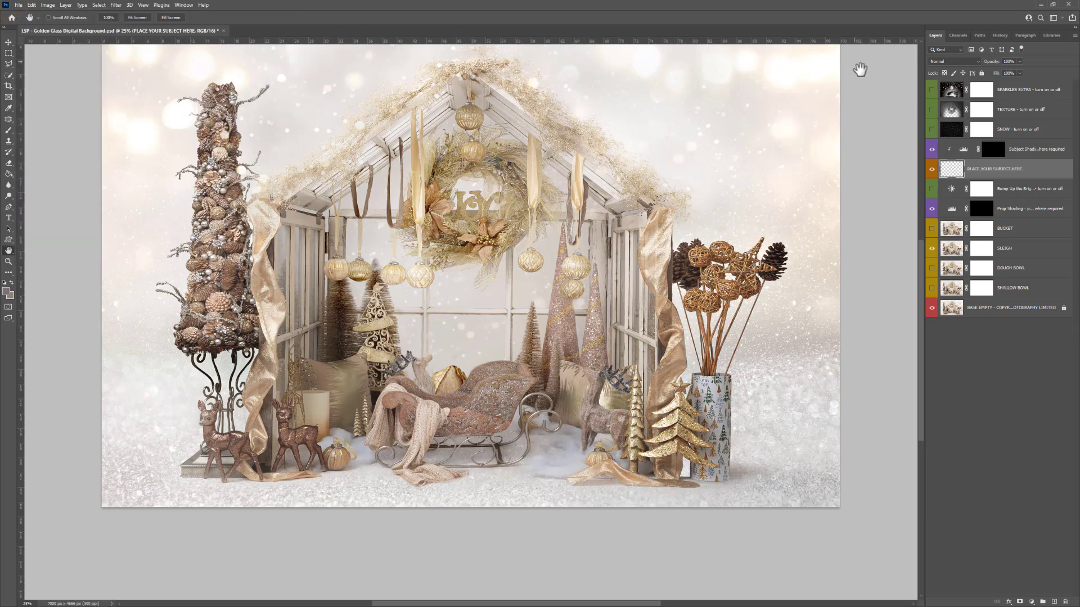
{"action": "scroll", "coordinate": [852, 74], "scroll_direction": "up", "scroll_amount": 3}
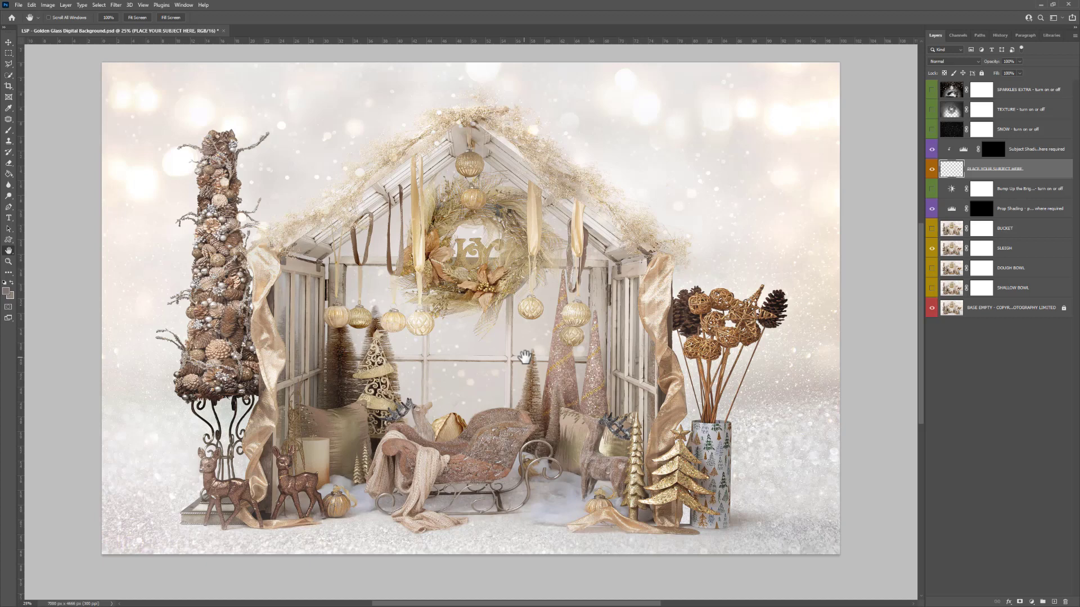
{"action": "left_click", "coordinate": [20, 4]}
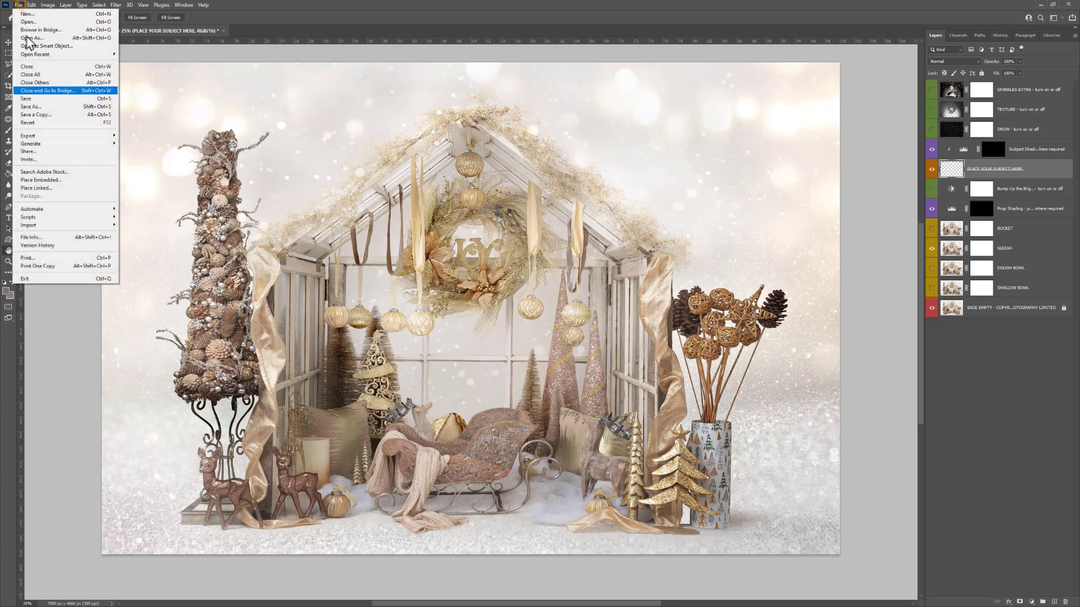
{"action": "left_click", "coordinate": [55, 183]}
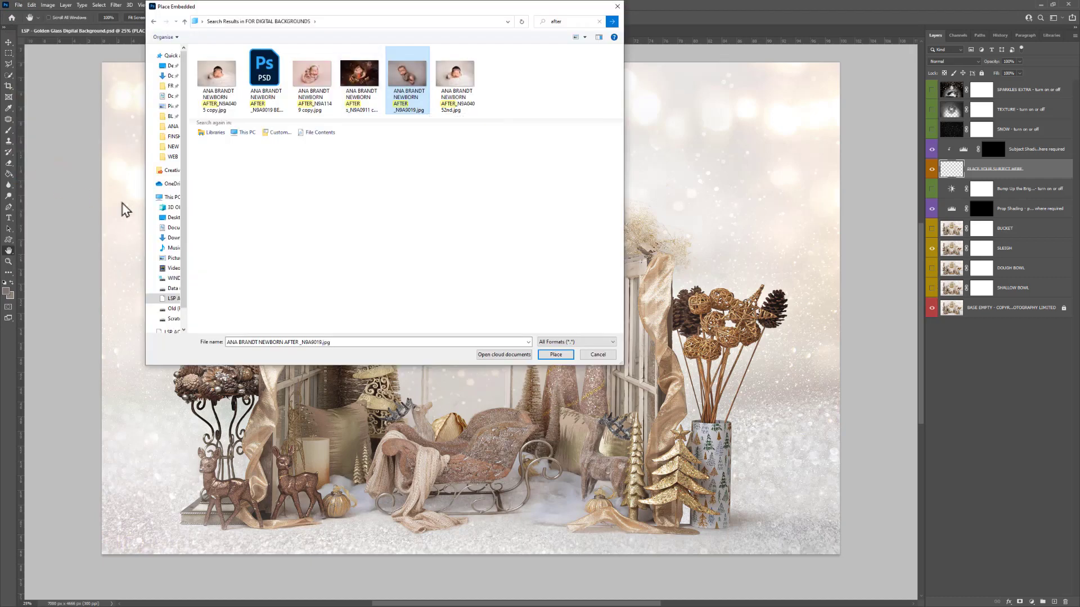
{"action": "left_click", "coordinate": [551, 353]}
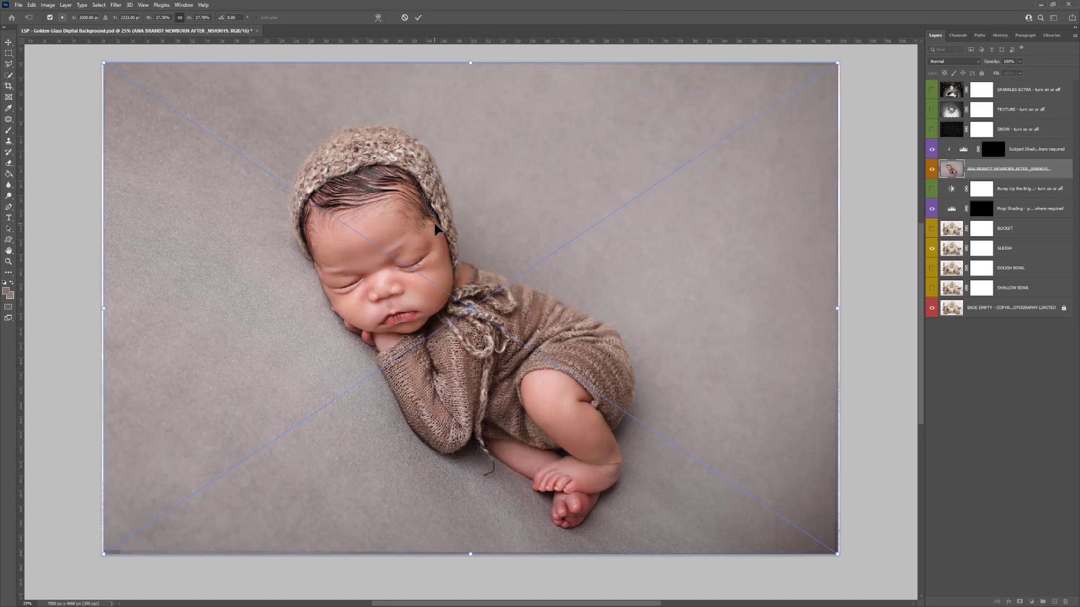
Make the placed newborn photo semi-transparent, scale it down to about 19% and move it over the sleigh.
{"action": "left_click", "coordinate": [1019, 62]}
{"action": "left_click_drag", "start_coordinate": [1019, 71], "coordinate": [1007, 70]}
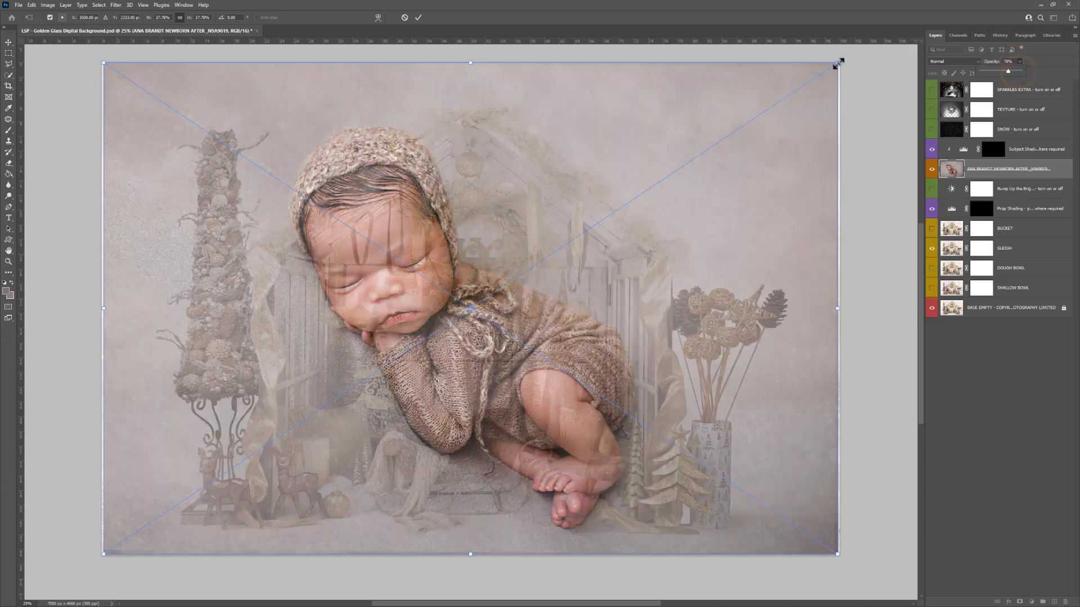
{"action": "left_click_drag", "start_coordinate": [837, 62], "coordinate": [434, 340]}
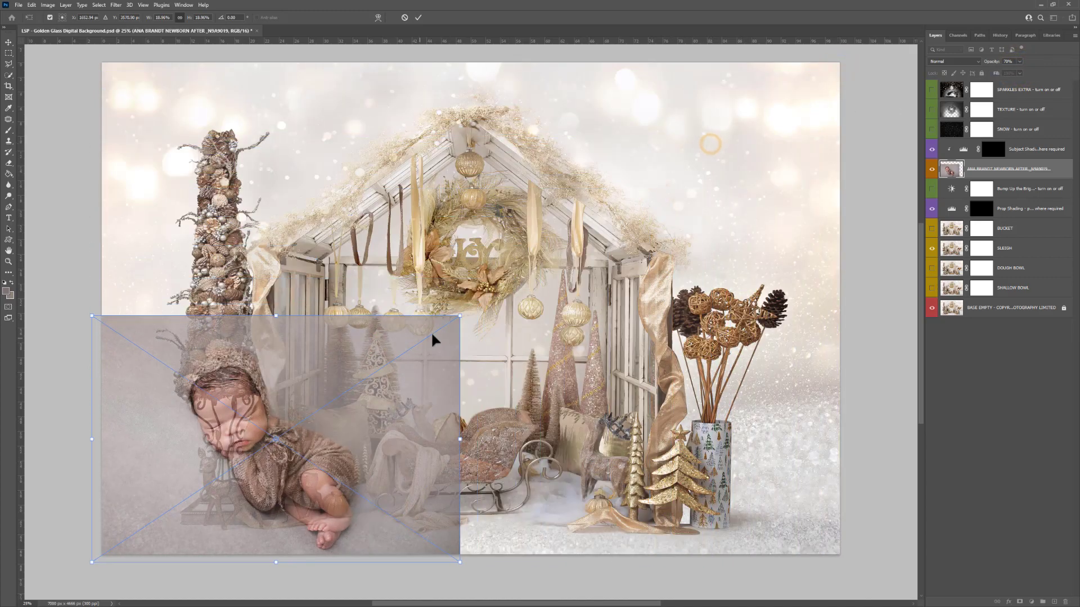
{"action": "left_click_drag", "start_coordinate": [412, 381], "coordinate": [602, 371]}
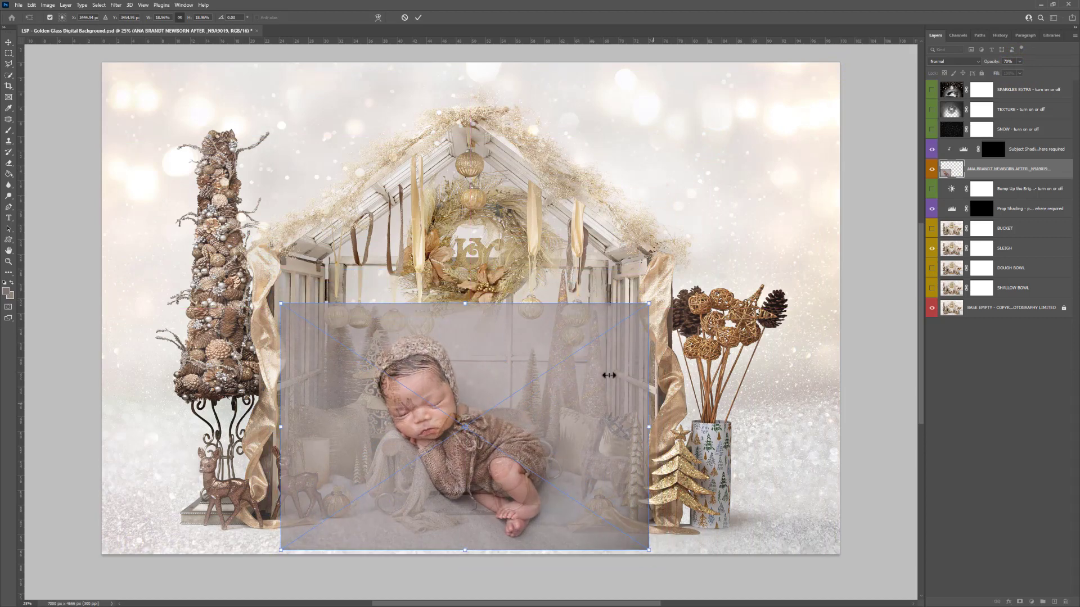
Rotate the photo to about -18° and scale it to about 11% so the baby rests in the sleigh, and apply the transform.
{"action": "left_click_drag", "start_coordinate": [663, 385], "coordinate": [658, 327]}
{"action": "left_click_drag", "start_coordinate": [566, 426], "coordinate": [572, 416]}
{"action": "left_click_drag", "start_coordinate": [682, 478], "coordinate": [584, 449]}
{"action": "left_click_drag", "start_coordinate": [503, 423], "coordinate": [540, 447]}
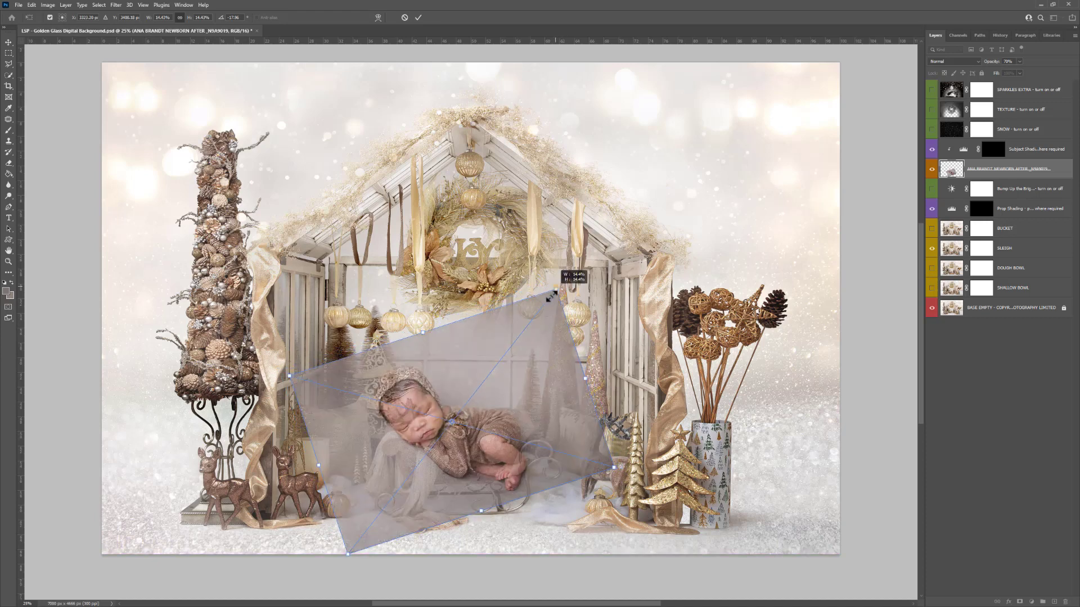
{"action": "left_click_drag", "start_coordinate": [563, 289], "coordinate": [523, 342]}
{"action": "mouse_move", "coordinate": [495, 393]}
{"action": "left_mouse_down"}
{"action": "mouse_move", "coordinate": [514, 371]}
{"action": "mouse_move", "coordinate": [505, 383]}
{"action": "left_mouse_up"}
{"action": "left_click_drag", "start_coordinate": [532, 318], "coordinate": [522, 332]}
{"action": "left_click_drag", "start_coordinate": [500, 386], "coordinate": [504, 378]}
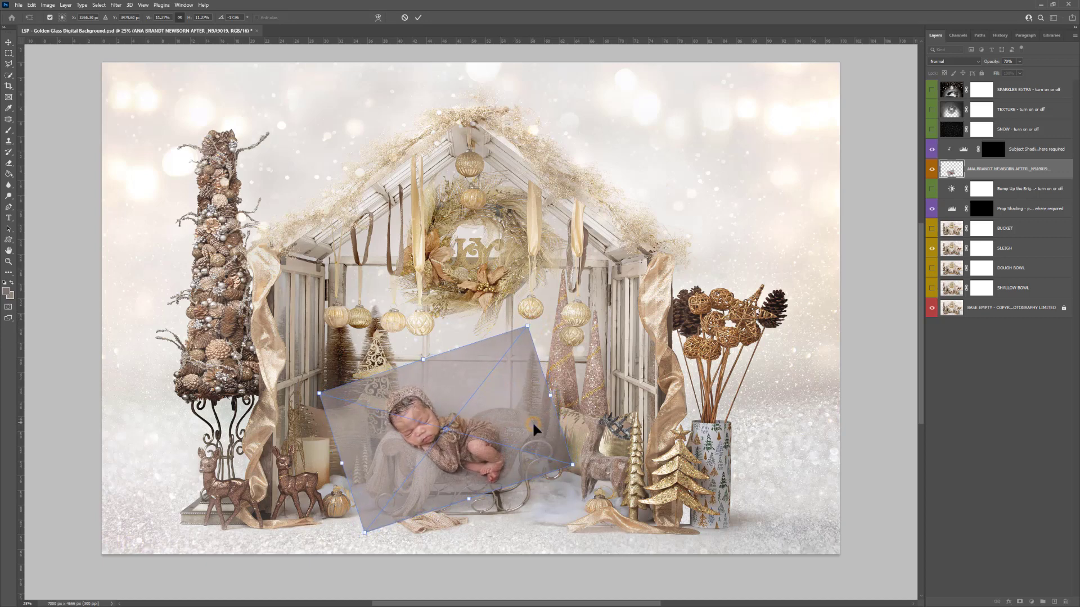
{"action": "left_click_drag", "start_coordinate": [527, 326], "coordinate": [527, 327]}
{"action": "left_click_drag", "start_coordinate": [489, 445], "coordinate": [464, 458]}
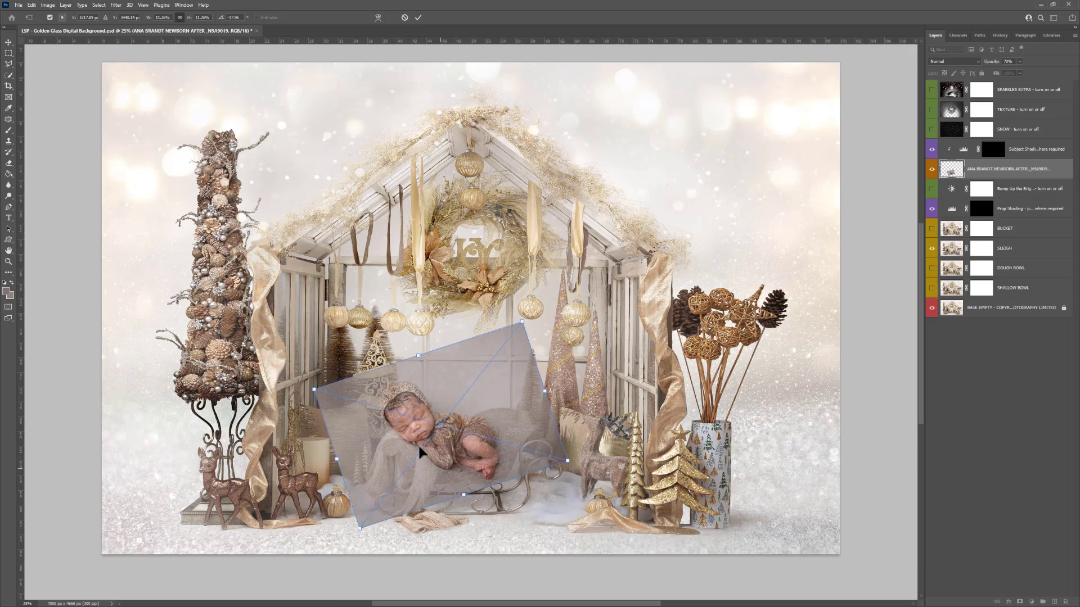
{"action": "key", "text": "Return"}
Restore the newborn layer's opacity to 100% and add a layer mask inverted to black.
{"action": "key", "text": "alt+space"}
{"action": "left_click_drag", "start_coordinate": [439, 461], "coordinate": [478, 489]}
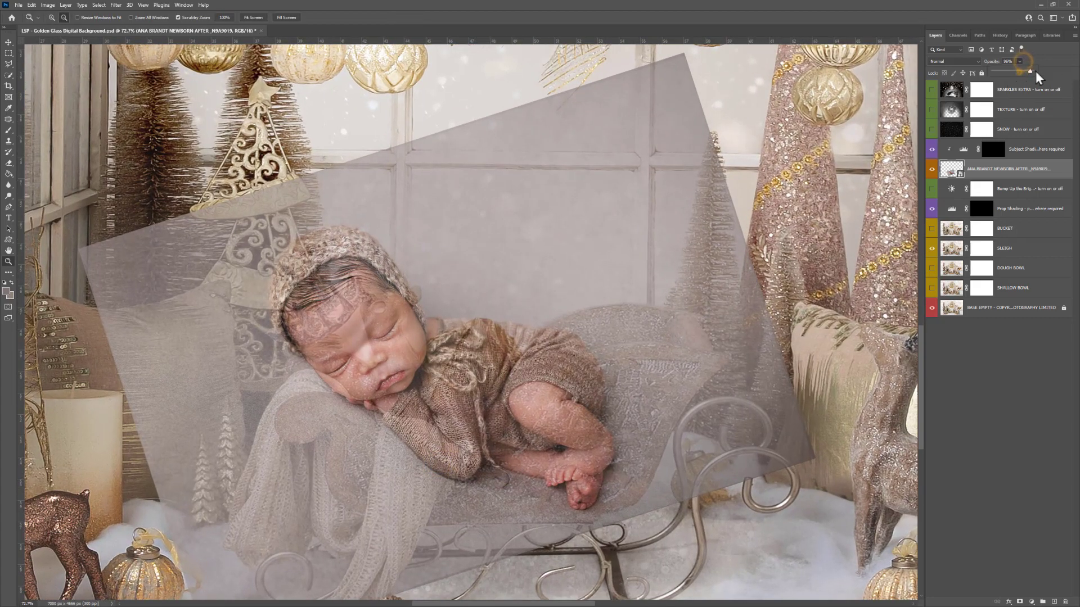
{"action": "left_click_drag", "start_coordinate": [1035, 71], "coordinate": [1041, 71]}
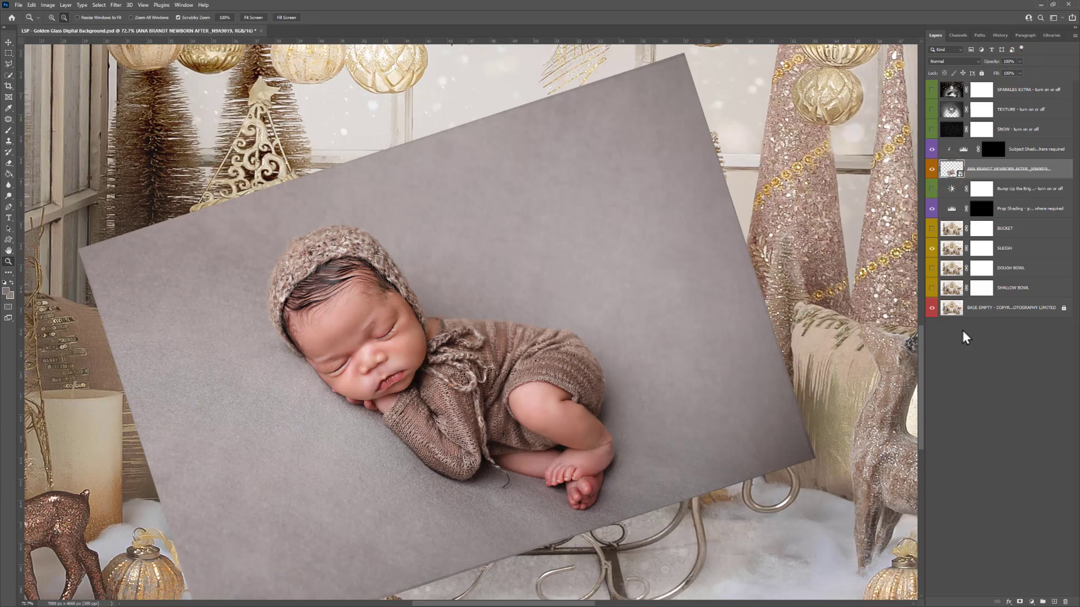
{"action": "left_click", "coordinate": [1019, 602]}
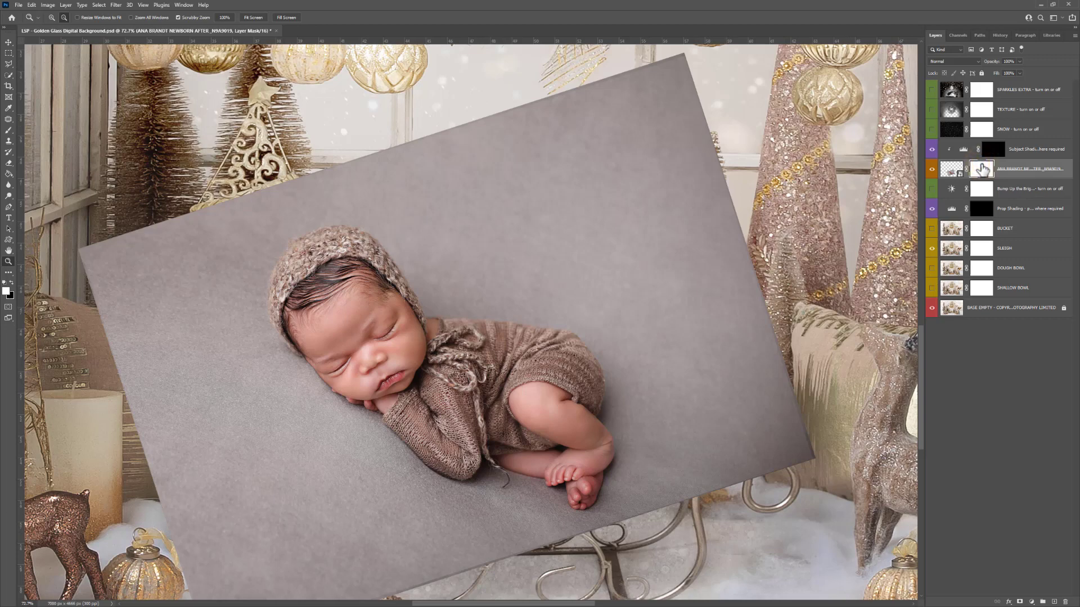
{"action": "key", "text": "ctrl+i"}
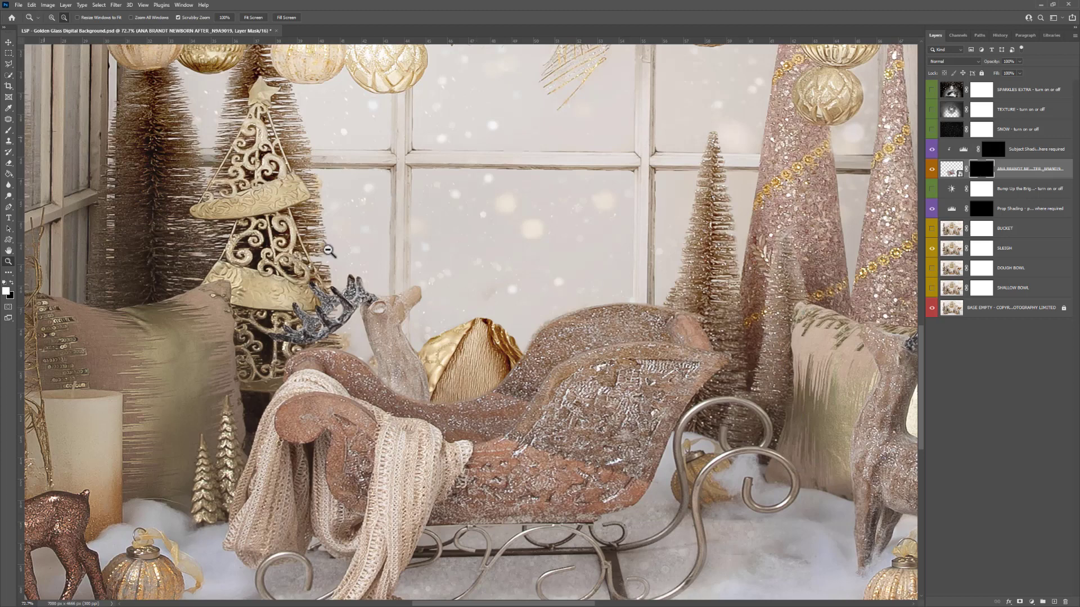
Set up the Brush tool with a flow of about 50%, adjusted edge hardness and a size of about 149 px.
{"action": "left_click", "coordinate": [11, 130]}
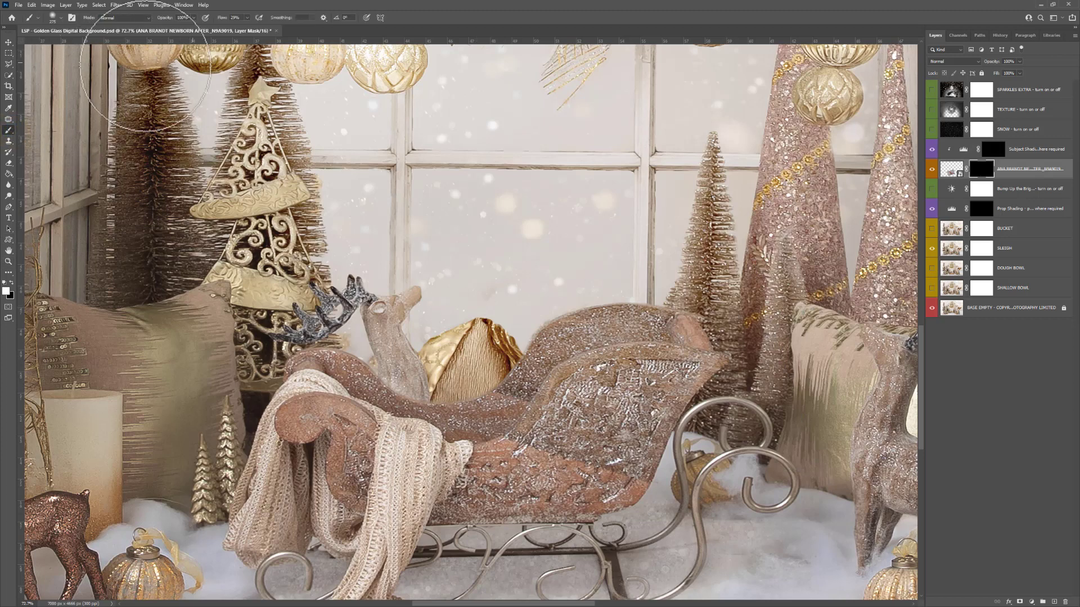
{"action": "left_click", "coordinate": [248, 17]}
{"action": "left_click", "coordinate": [255, 24]}
{"action": "right_click", "coordinate": [515, 170]}
{"action": "left_click", "coordinate": [579, 209]}
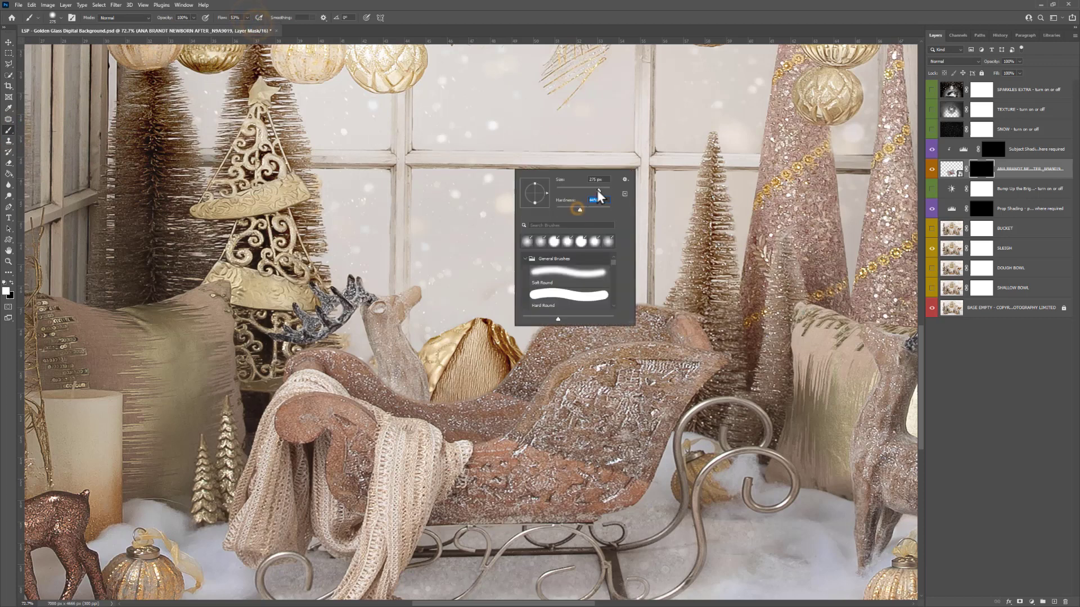
{"action": "left_click_drag", "start_coordinate": [597, 190], "coordinate": [590, 190]}
Paint the baby's body into view on the mask, and hide the grey backdrop along the back with a harder brush.
{"action": "mouse_move", "coordinate": [466, 335]}
{"action": "left_mouse_down"}
{"action": "mouse_move", "coordinate": [467, 358]}
{"action": "mouse_move", "coordinate": [530, 329]}
{"action": "mouse_move", "coordinate": [537, 351]}
{"action": "mouse_move", "coordinate": [555, 345]}
{"action": "mouse_move", "coordinate": [526, 367]}
{"action": "mouse_move", "coordinate": [541, 342]}
{"action": "mouse_move", "coordinate": [501, 413]}
{"action": "mouse_move", "coordinate": [481, 423]}
{"action": "mouse_move", "coordinate": [468, 420]}
{"action": "mouse_move", "coordinate": [578, 334]}
{"action": "mouse_move", "coordinate": [532, 356]}
{"action": "mouse_move", "coordinate": [513, 385]}
{"action": "mouse_move", "coordinate": [559, 409]}
{"action": "left_mouse_up"}
{"action": "right_click", "coordinate": [528, 366]}
{"action": "left_click", "coordinate": [607, 412]}
{"action": "left_click", "coordinate": [11, 282]}
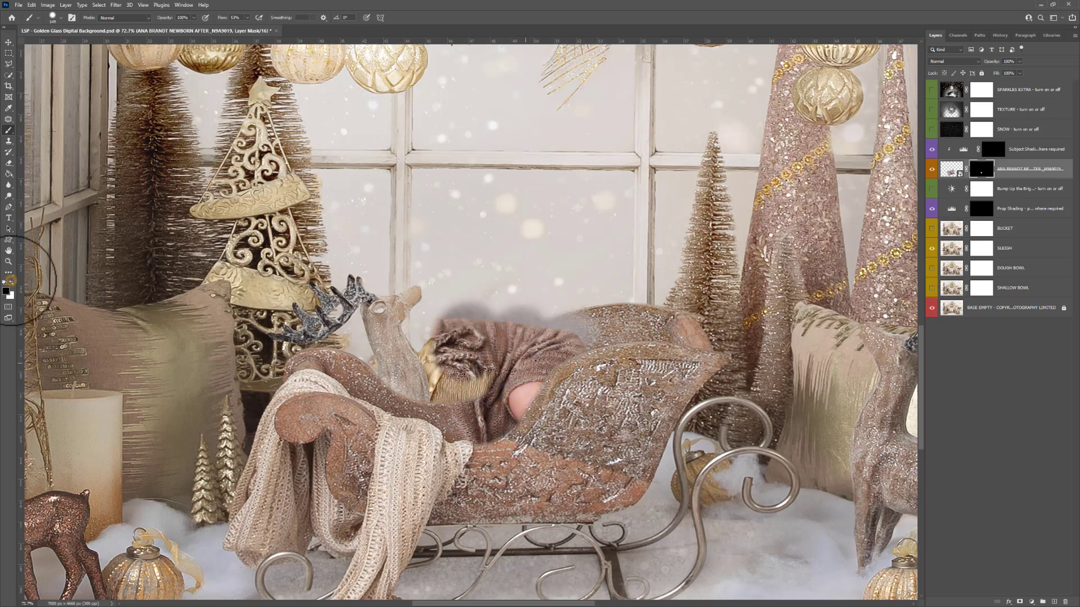
{"action": "mouse_move", "coordinate": [548, 340]}
{"action": "left_mouse_down"}
{"action": "mouse_move", "coordinate": [597, 330]}
{"action": "mouse_move", "coordinate": [573, 302]}
{"action": "mouse_move", "coordinate": [524, 303]}
{"action": "mouse_move", "coordinate": [540, 282]}
{"action": "mouse_move", "coordinate": [520, 294]}
{"action": "left_mouse_up"}
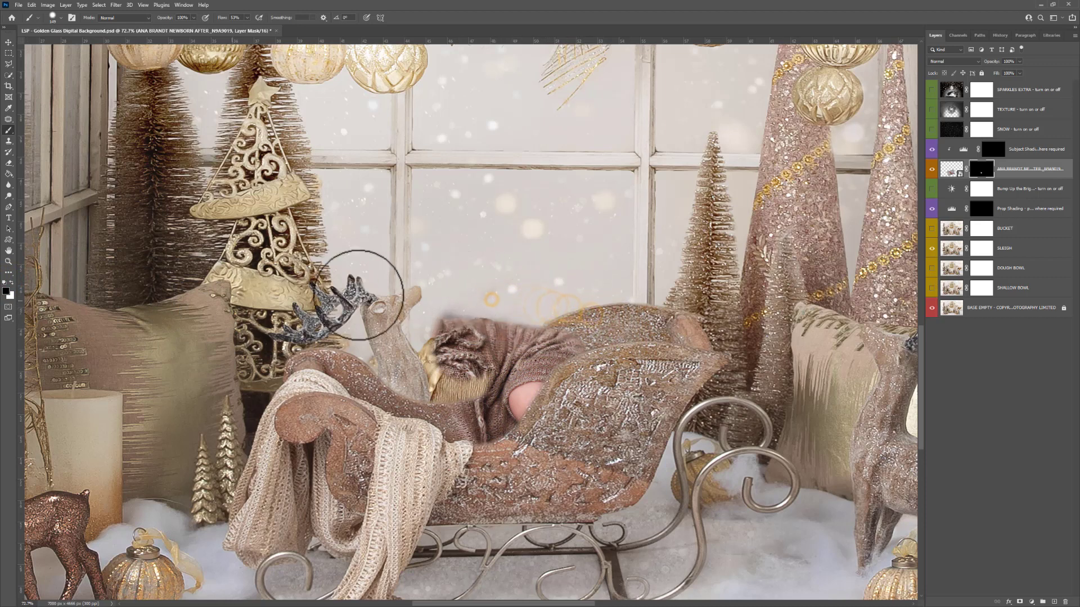
Reveal the baby's head and arms on the mask, and paint out the grey fringe around the bonnet and shoulders.
{"action": "left_click", "coordinate": [11, 282]}
{"action": "mouse_move", "coordinate": [427, 337]}
{"action": "left_mouse_down"}
{"action": "mouse_move", "coordinate": [421, 292]}
{"action": "mouse_move", "coordinate": [346, 247]}
{"action": "mouse_move", "coordinate": [295, 250]}
{"action": "mouse_move", "coordinate": [284, 312]}
{"action": "mouse_move", "coordinate": [295, 351]}
{"action": "mouse_move", "coordinate": [374, 394]}
{"action": "mouse_move", "coordinate": [433, 404]}
{"action": "mouse_move", "coordinate": [461, 427]}
{"action": "mouse_move", "coordinate": [467, 389]}
{"action": "mouse_move", "coordinate": [397, 329]}
{"action": "mouse_move", "coordinate": [334, 321]}
{"action": "left_mouse_up"}
{"action": "key", "text": "x"}
{"action": "right_click", "coordinate": [453, 295]}
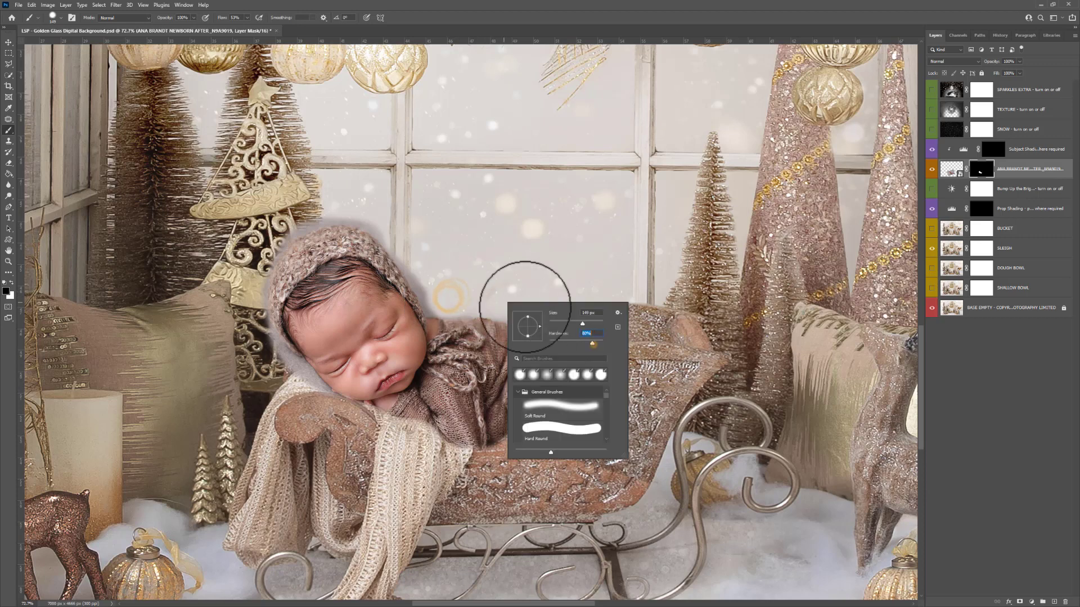
{"action": "left_click", "coordinate": [472, 297]}
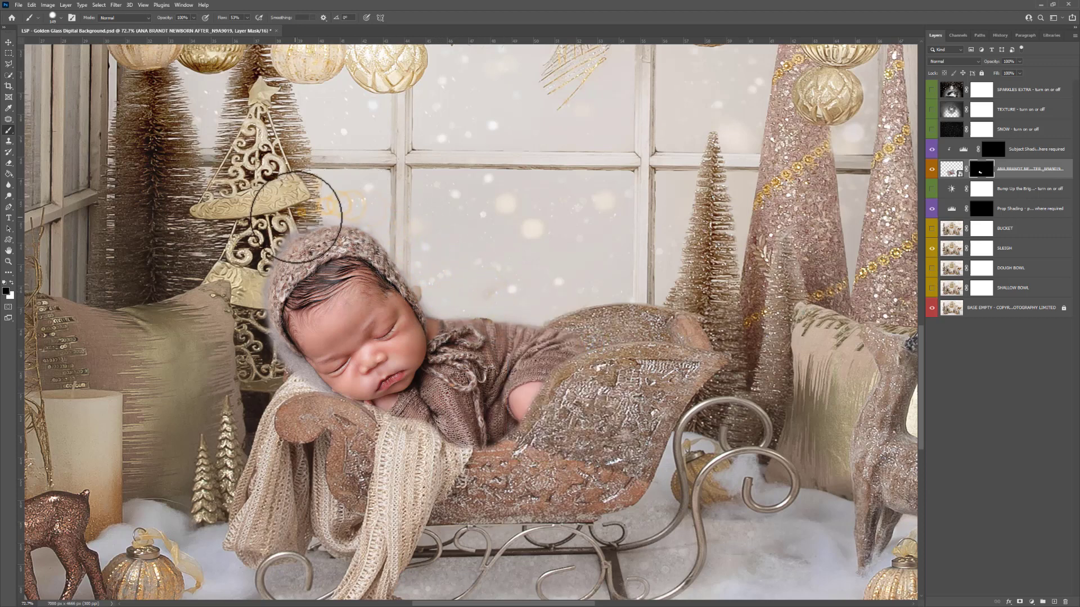
{"action": "mouse_move", "coordinate": [250, 270]}
{"action": "left_mouse_down"}
{"action": "mouse_move", "coordinate": [259, 345]}
{"action": "mouse_move", "coordinate": [322, 415]}
{"action": "left_mouse_up"}
{"action": "key", "text": "x"}
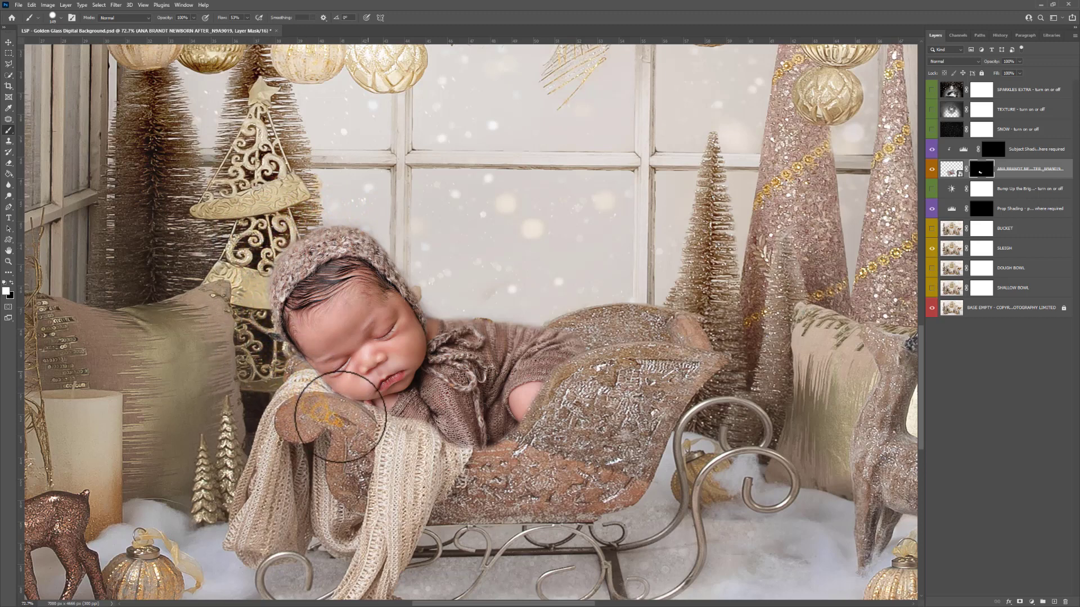
{"action": "mouse_move", "coordinate": [341, 366]}
{"action": "left_mouse_down"}
{"action": "mouse_move", "coordinate": [313, 335]}
{"action": "mouse_move", "coordinate": [336, 326]}
{"action": "mouse_move", "coordinate": [377, 378]}
{"action": "mouse_move", "coordinate": [464, 420]}
{"action": "left_mouse_up"}
Free-transform the masked baby layer to about 97% scale and -6.64° rotation, settling it lower in the sleigh.
{"action": "key", "text": "z"}
{"action": "left_click", "coordinate": [481, 421], "text": "alt"}
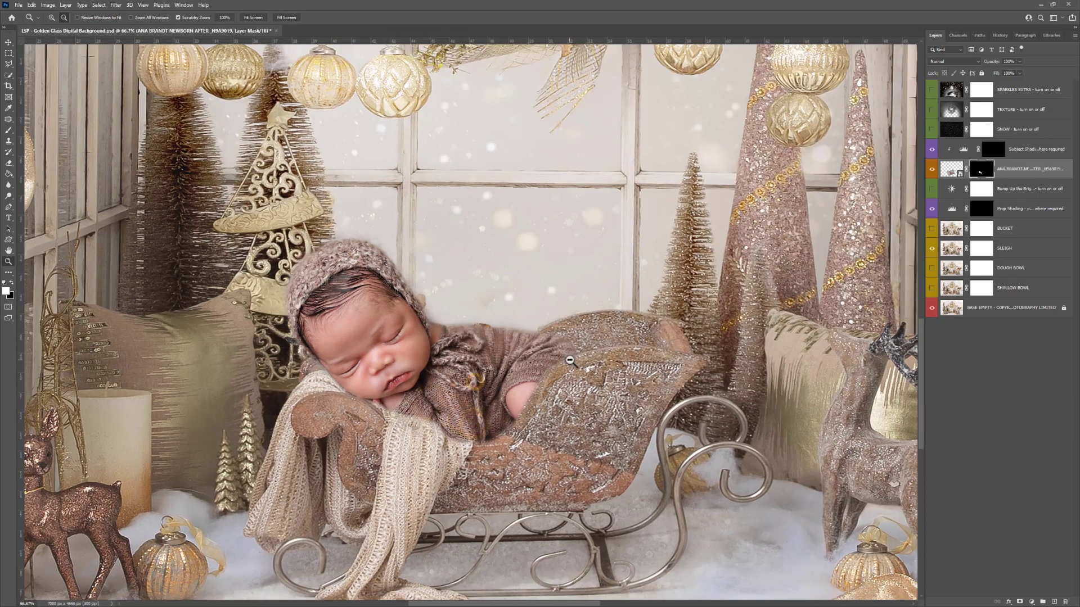
{"action": "left_click", "coordinate": [571, 348], "text": "alt"}
{"action": "left_click", "coordinate": [576, 339], "text": "alt"}
{"action": "key", "text": "ctrl+t"}
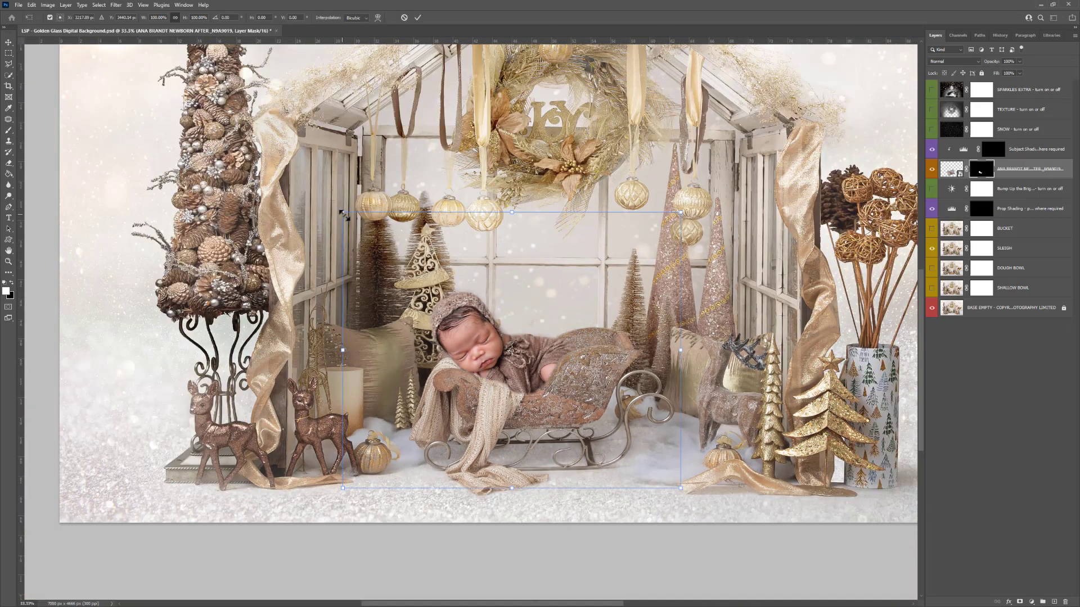
{"action": "left_click_drag", "start_coordinate": [343, 213], "coordinate": [352, 220]}
{"action": "left_click_drag", "start_coordinate": [719, 370], "coordinate": [589, 351]}
{"action": "left_click_drag", "start_coordinate": [472, 367], "coordinate": [473, 367]}
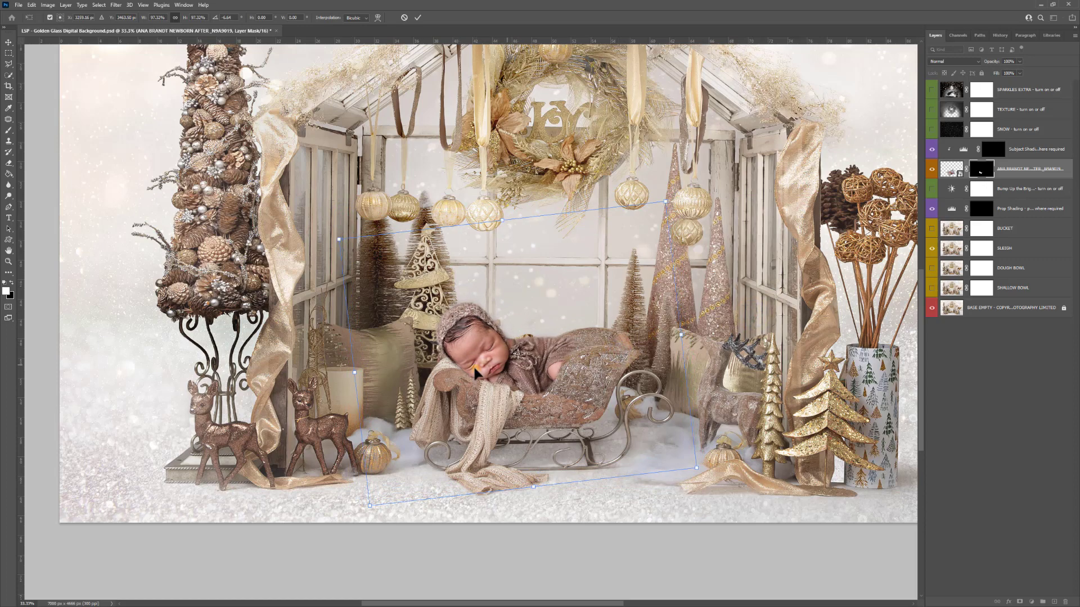
{"action": "key", "text": "Return"}
Reduce the brush size and refine the mask where the baby's body and leg meet the sleigh's raised side.
{"action": "left_click", "coordinate": [514, 368]}
{"action": "left_click", "coordinate": [514, 368]}
{"action": "key", "text": "b"}
{"action": "key", "text": "x"}
{"action": "right_click", "coordinate": [648, 314]}
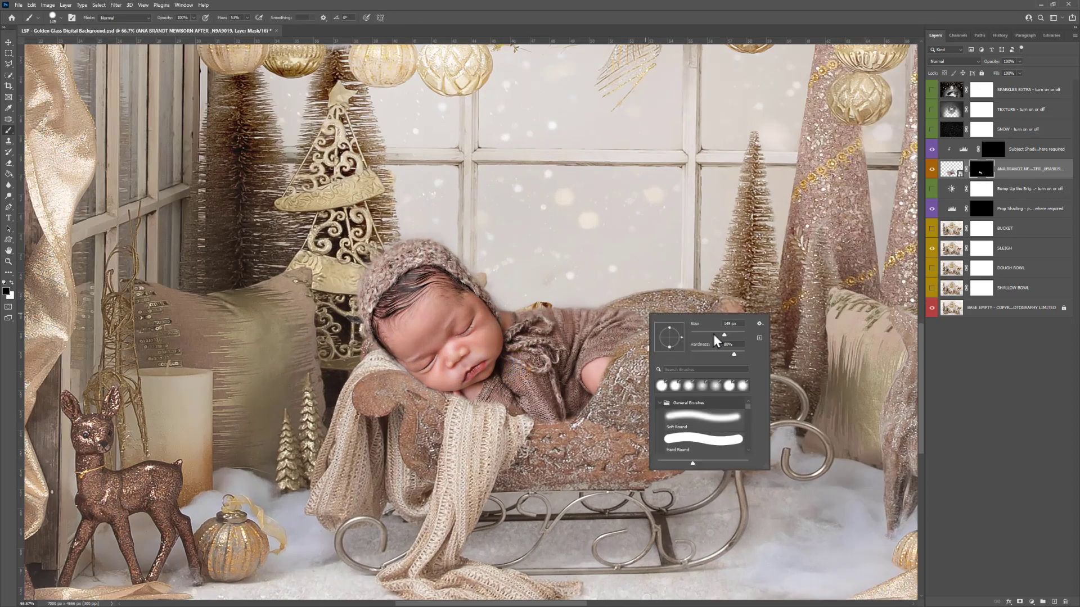
{"action": "left_click", "coordinate": [715, 334]}
{"action": "mouse_move", "coordinate": [639, 333]}
{"action": "left_mouse_down"}
{"action": "mouse_move", "coordinate": [619, 330]}
{"action": "mouse_move", "coordinate": [592, 364]}
{"action": "mouse_move", "coordinate": [647, 349]}
{"action": "mouse_move", "coordinate": [620, 393]}
{"action": "mouse_move", "coordinate": [592, 392]}
{"action": "mouse_move", "coordinate": [560, 411]}
{"action": "left_mouse_up"}
{"action": "key", "text": "x"}
{"action": "mouse_move", "coordinate": [601, 339]}
{"action": "left_mouse_down"}
{"action": "mouse_move", "coordinate": [575, 398]}
{"action": "mouse_move", "coordinate": [537, 408]}
{"action": "left_mouse_up"}
{"action": "key", "text": "x"}
{"action": "mouse_move", "coordinate": [625, 340]}
{"action": "left_mouse_down"}
{"action": "mouse_move", "coordinate": [576, 390]}
{"action": "mouse_move", "coordinate": [612, 367]}
{"action": "left_mouse_up"}
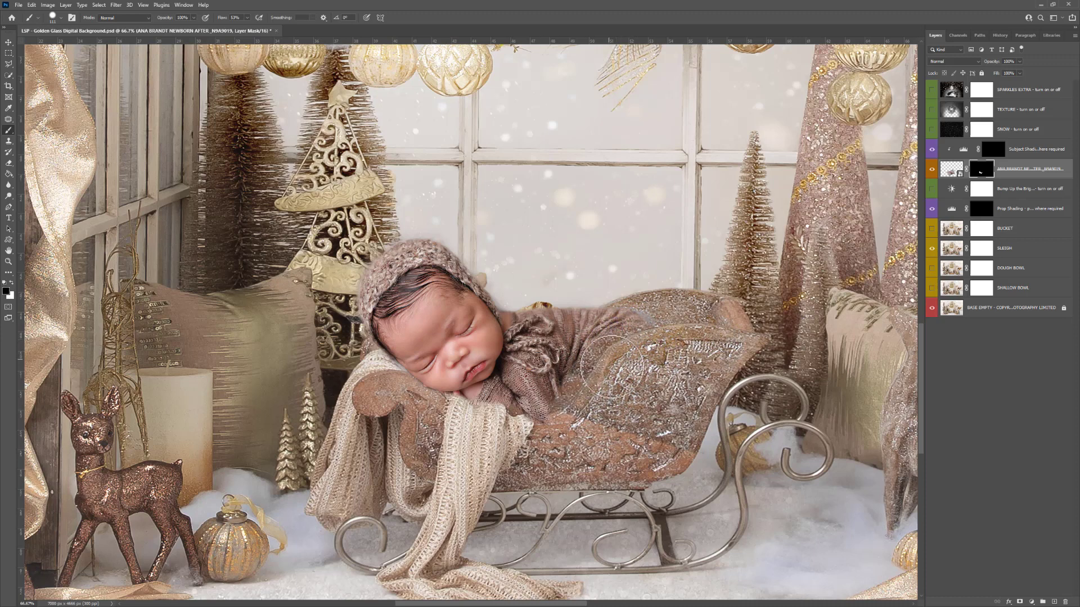
Touch up the mask around the back of the bonnet and along the cheek, chin and sleeve above the draped scarf.
{"action": "key", "text": "x"}
{"action": "mouse_move", "coordinate": [562, 394]}
{"action": "left_mouse_down"}
{"action": "mouse_move", "coordinate": [598, 333]}
{"action": "mouse_move", "coordinate": [607, 328]}
{"action": "mouse_move", "coordinate": [586, 350]}
{"action": "mouse_move", "coordinate": [621, 325]}
{"action": "mouse_move", "coordinate": [665, 317]}
{"action": "mouse_move", "coordinate": [637, 297]}
{"action": "mouse_move", "coordinate": [509, 296]}
{"action": "mouse_move", "coordinate": [495, 265]}
{"action": "left_mouse_up"}
{"action": "key", "text": "x"}
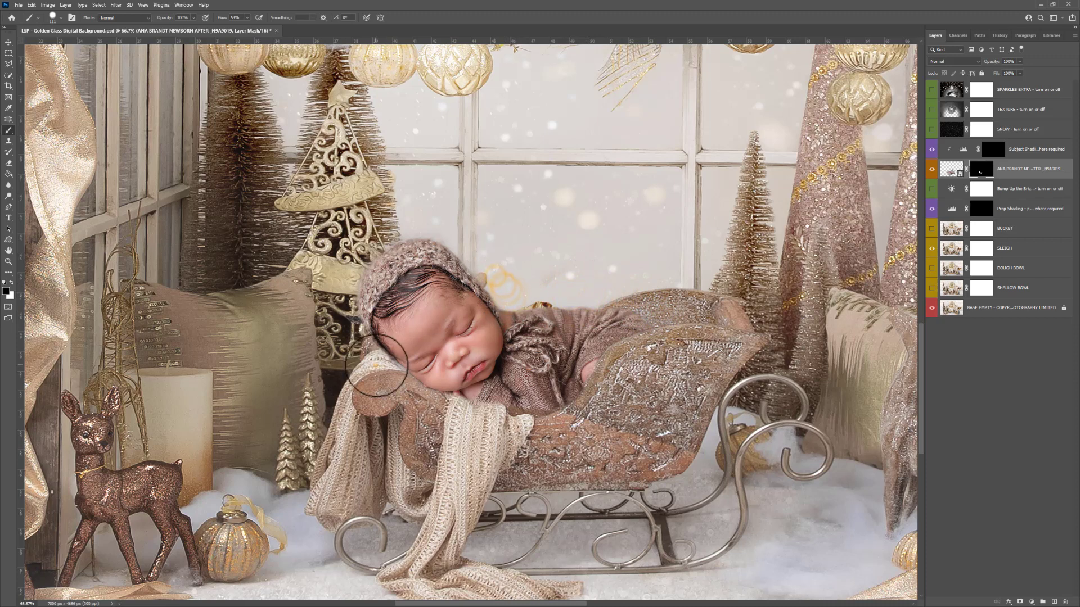
{"action": "left_click_drag", "start_coordinate": [376, 366], "coordinate": [433, 398]}
{"action": "key", "text": "x"}
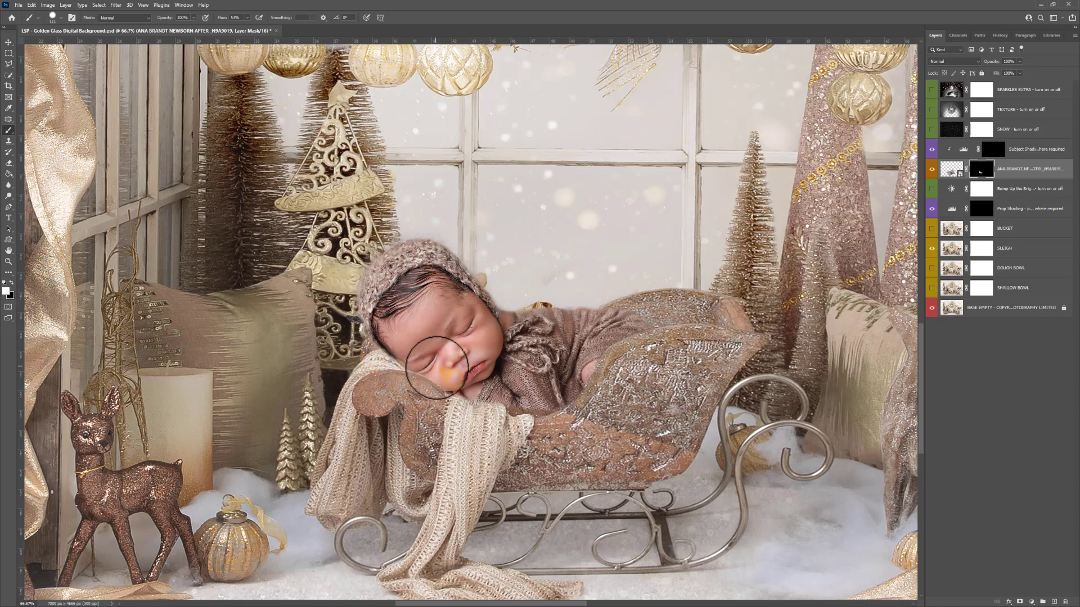
{"action": "key", "text": "x"}
{"action": "mouse_move", "coordinate": [453, 385]}
{"action": "left_mouse_down"}
{"action": "mouse_move", "coordinate": [465, 403]}
{"action": "mouse_move", "coordinate": [485, 406]}
{"action": "left_mouse_up"}
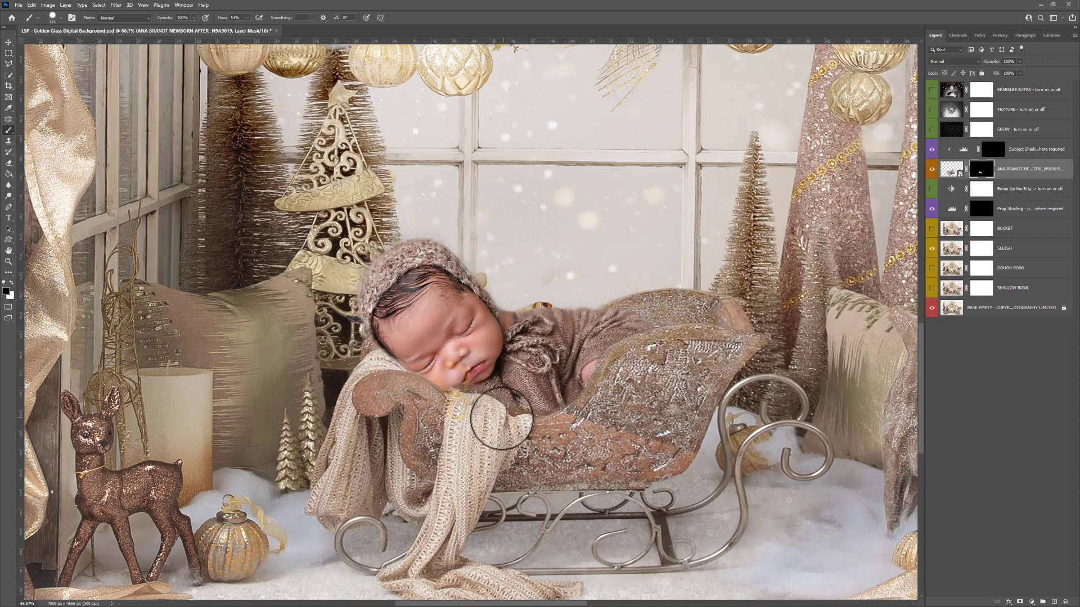
{"action": "key", "text": "x"}
{"action": "left_click_drag", "start_coordinate": [448, 367], "coordinate": [534, 394]}
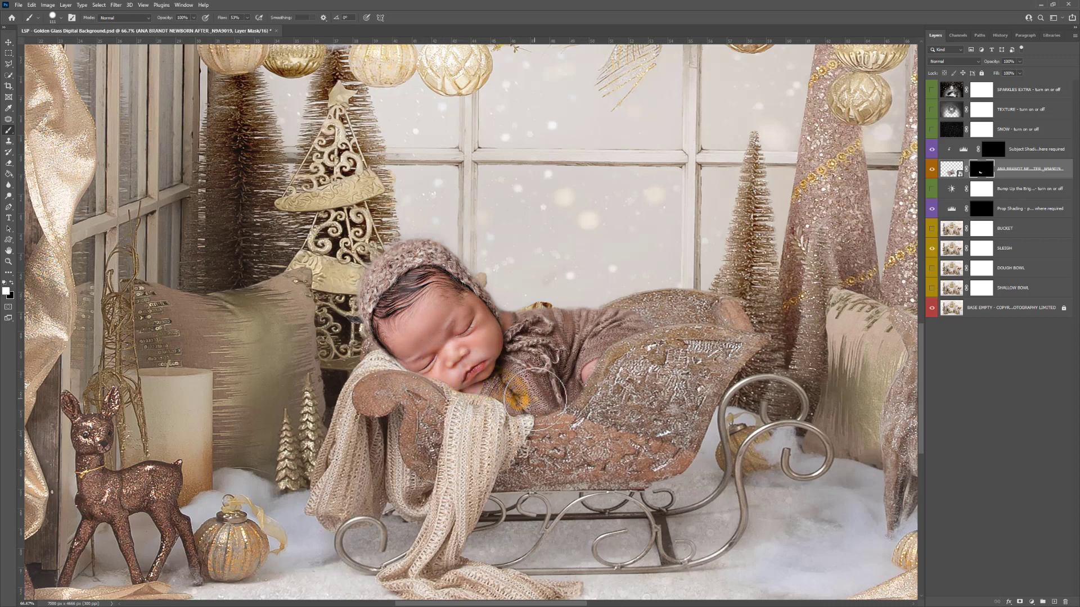
Reveal the baby's elbow on the layer mask and clean up the mask where the leg meets the sleigh's raised side.
{"action": "left_click", "coordinate": [550, 396]}
{"action": "left_click", "coordinate": [526, 429]}
{"action": "left_click", "coordinate": [555, 401]}
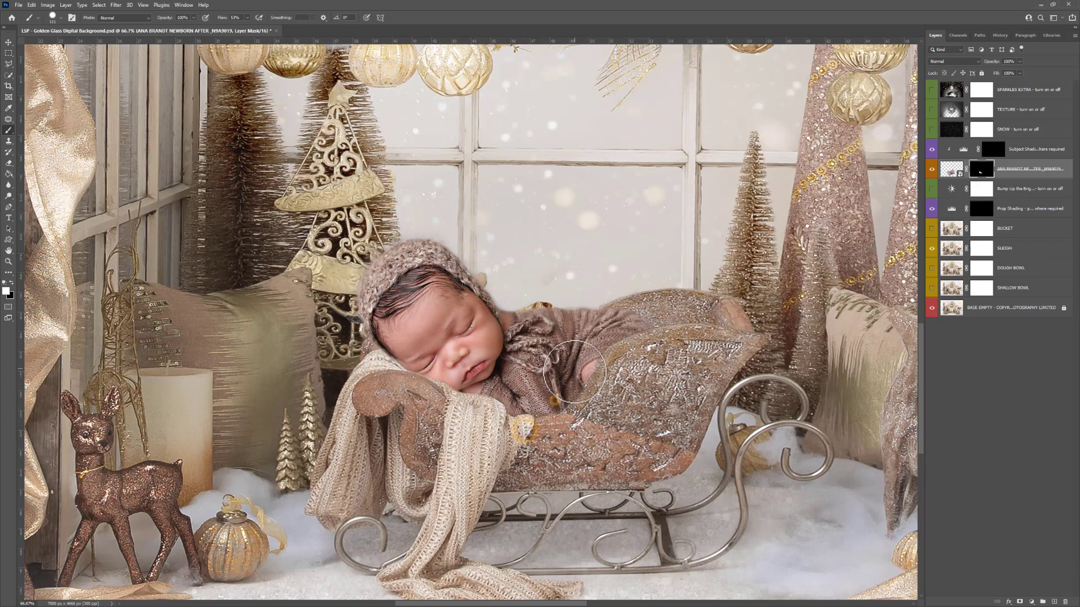
{"action": "key", "text": "x"}
{"action": "mouse_move", "coordinate": [585, 368]}
{"action": "left_mouse_down"}
{"action": "mouse_move", "coordinate": [608, 377]}
{"action": "mouse_move", "coordinate": [595, 396]}
{"action": "left_mouse_up"}
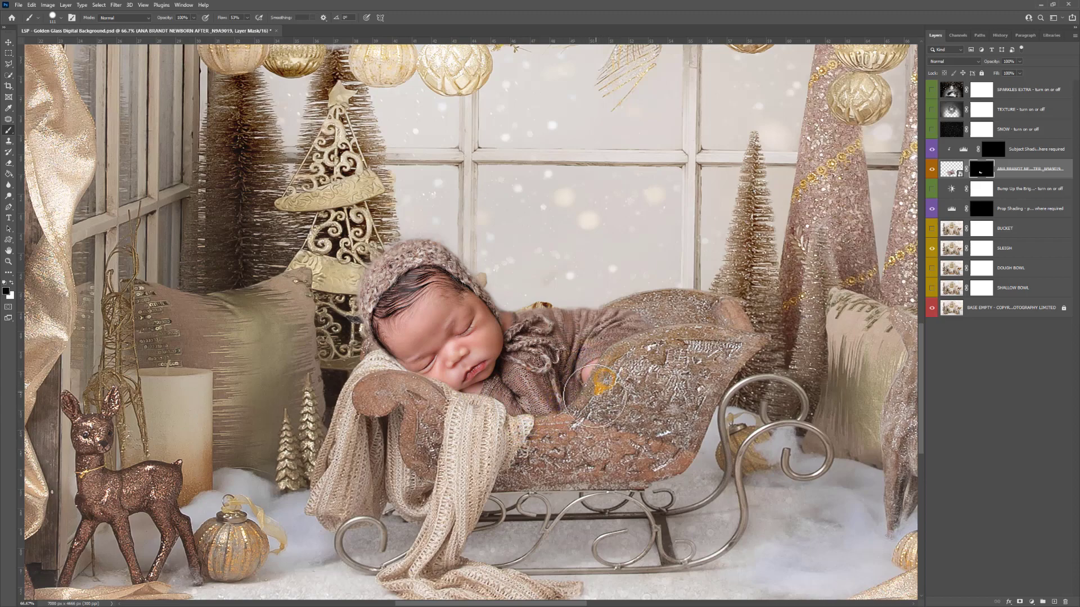
Adjust the brush size and refine the mask along the baby's cheek and chin where they rest on the sleigh's scroll.
{"action": "key", "text": "z"}
{"action": "left_click", "coordinate": [480, 336], "text": "alt"}
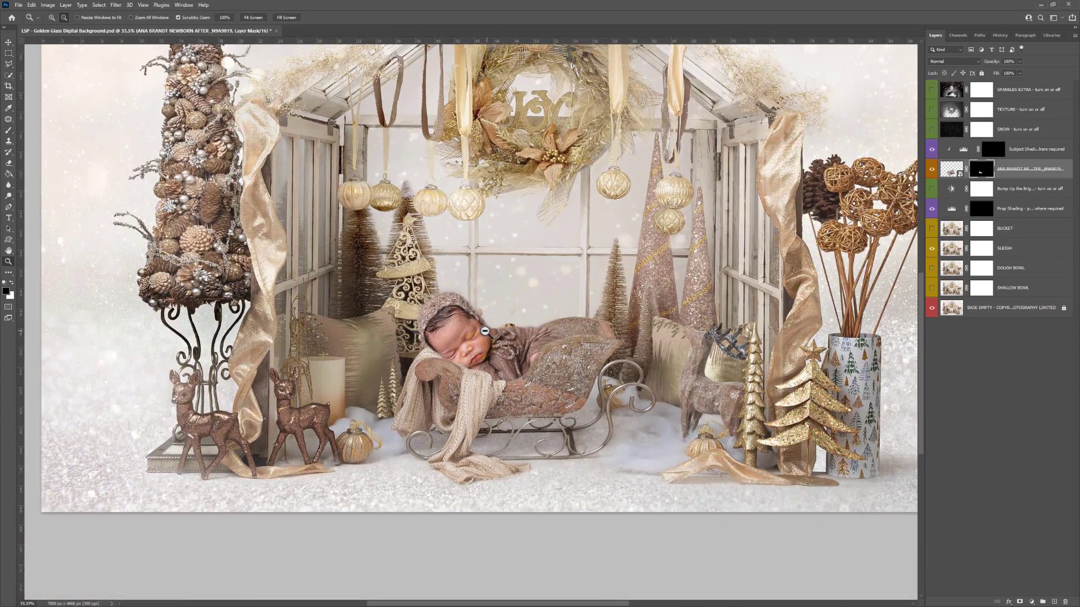
{"action": "left_click_drag", "start_coordinate": [484, 331], "coordinate": [492, 340]}
{"action": "left_click_drag", "start_coordinate": [562, 350], "coordinate": [545, 337]}
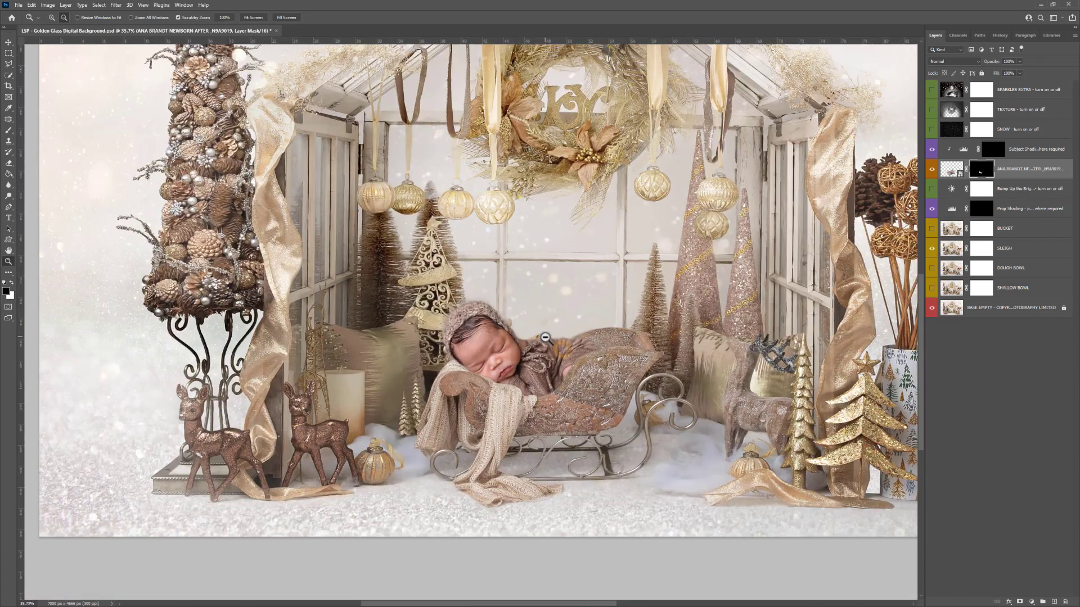
{"action": "left_click_drag", "start_coordinate": [534, 397], "coordinate": [556, 399]}
{"action": "key", "text": "b"}
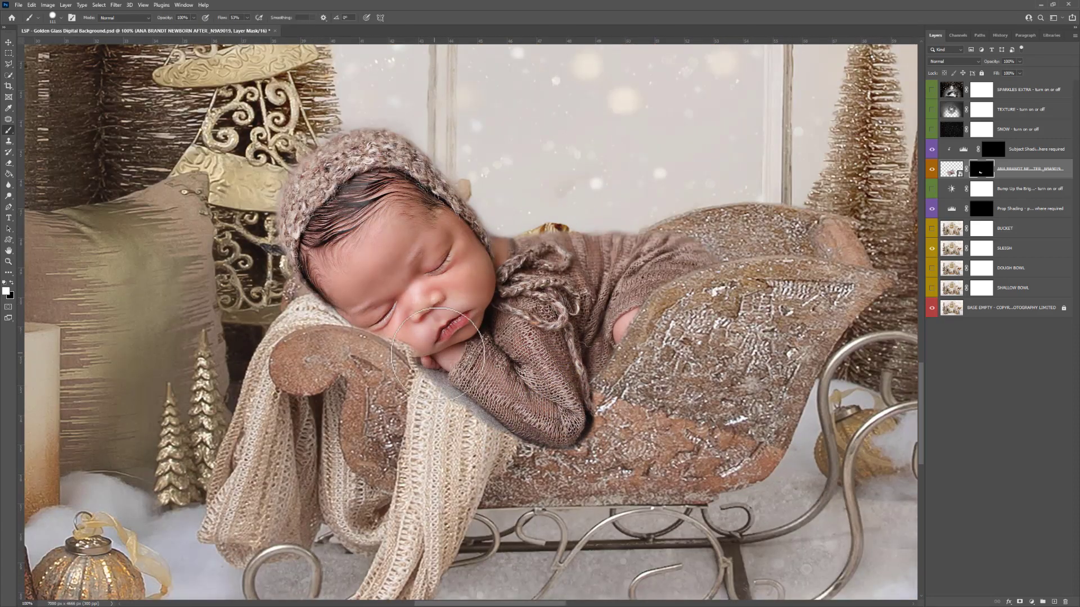
{"action": "right_click", "coordinate": [403, 325]}
{"action": "left_click", "coordinate": [366, 307]}
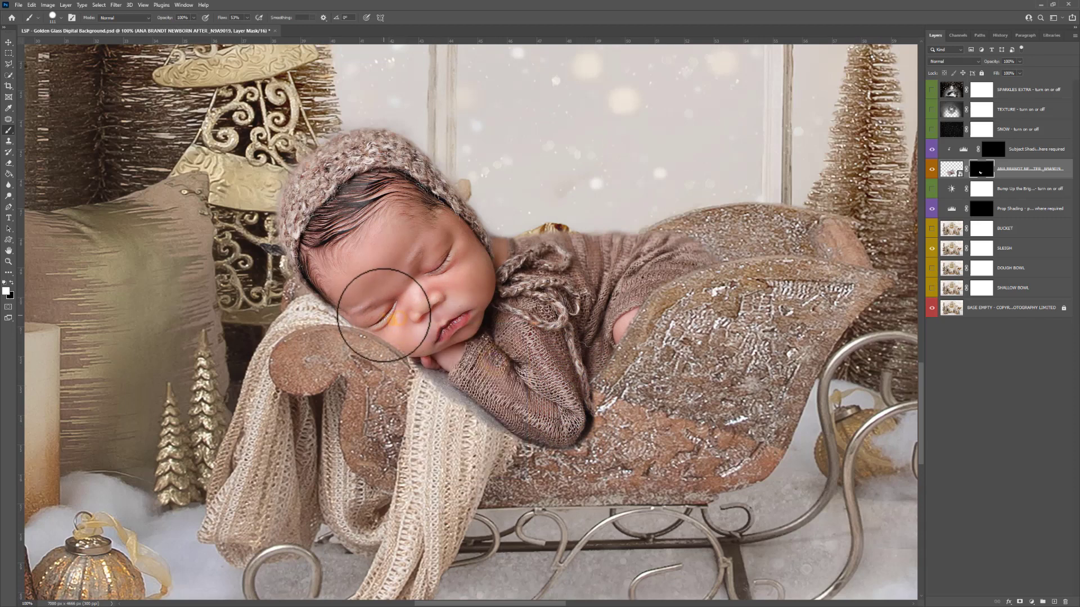
{"action": "left_click", "coordinate": [418, 335]}
{"action": "key", "text": "x"}
{"action": "left_click", "coordinate": [374, 358]}
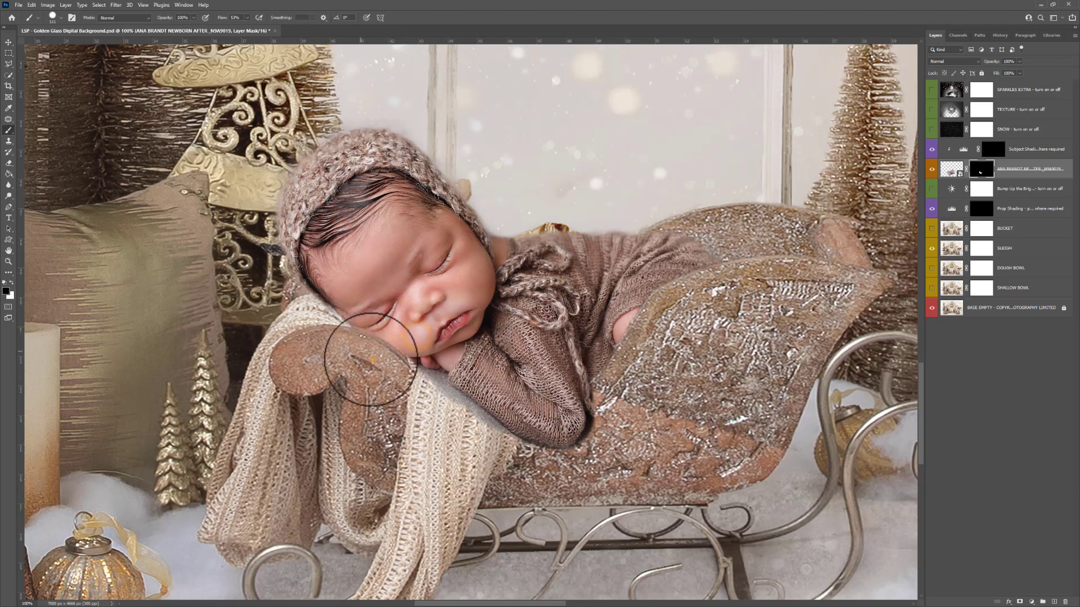
Paint out the leftover fringe on the mask along the top of the baby's back, from the legs to the shoulder.
{"action": "left_click", "coordinate": [595, 211]}
{"action": "left_click", "coordinate": [634, 208]}
{"action": "left_click", "coordinate": [648, 209]}
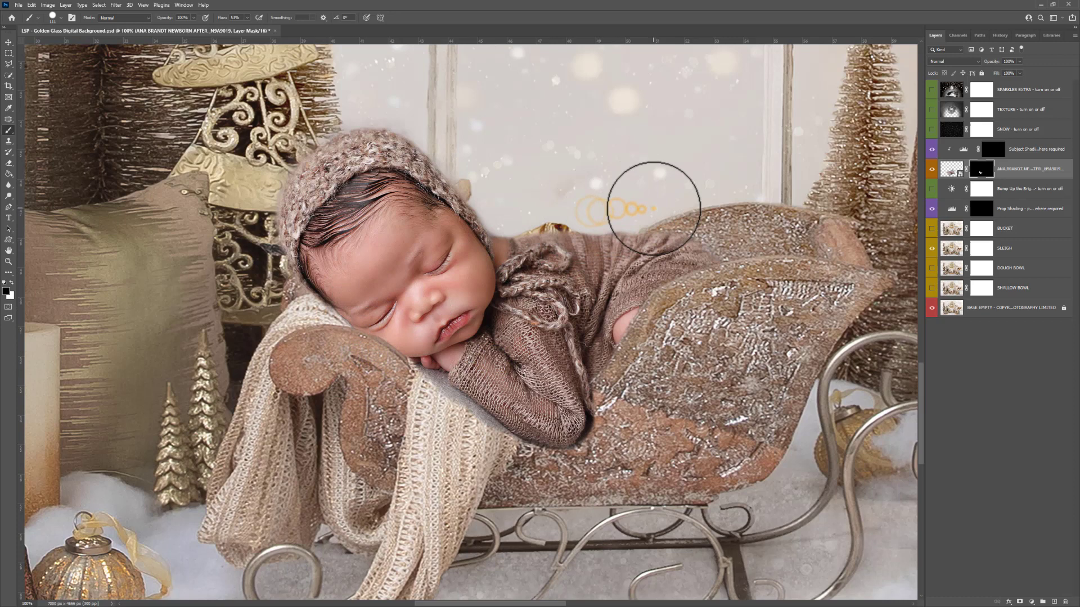
{"action": "left_click", "coordinate": [567, 210]}
{"action": "left_click", "coordinate": [539, 213]}
{"action": "left_click", "coordinate": [528, 213]}
{"action": "left_click", "coordinate": [513, 216]}
Restore the baby's neck and shoulder beside the bonnet by painting white on the layer mask.
{"action": "left_click", "coordinate": [982, 172]}
{"action": "key", "text": "x"}
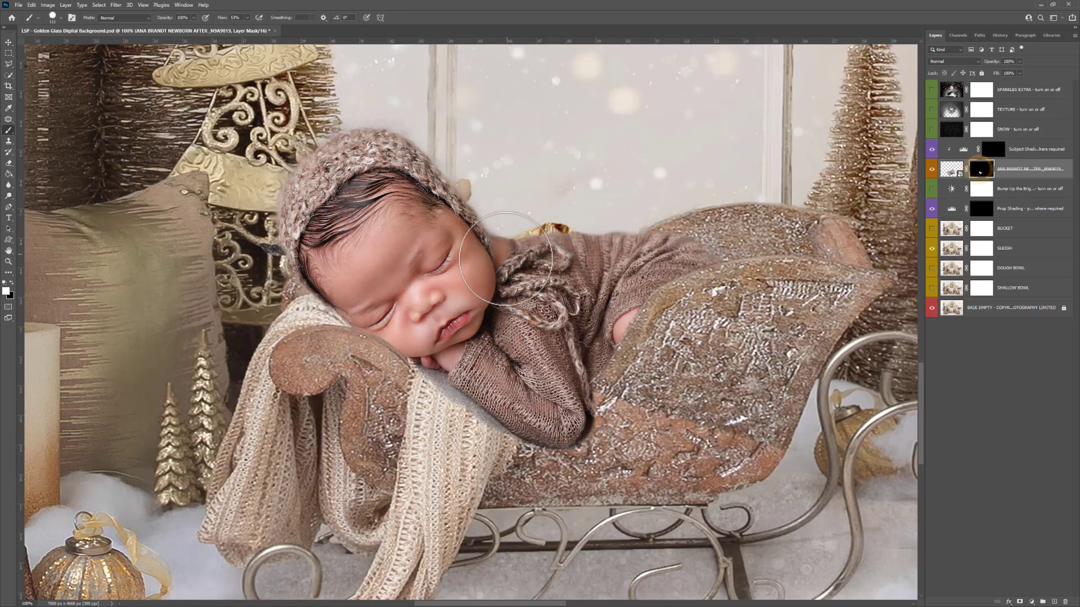
{"action": "left_click", "coordinate": [506, 260]}
{"action": "left_click", "coordinate": [519, 261]}
Mask out the grey fringe beneath the sleeve above the scarf, using a smaller brush near the baby's fingers.
{"action": "key", "text": "x"}
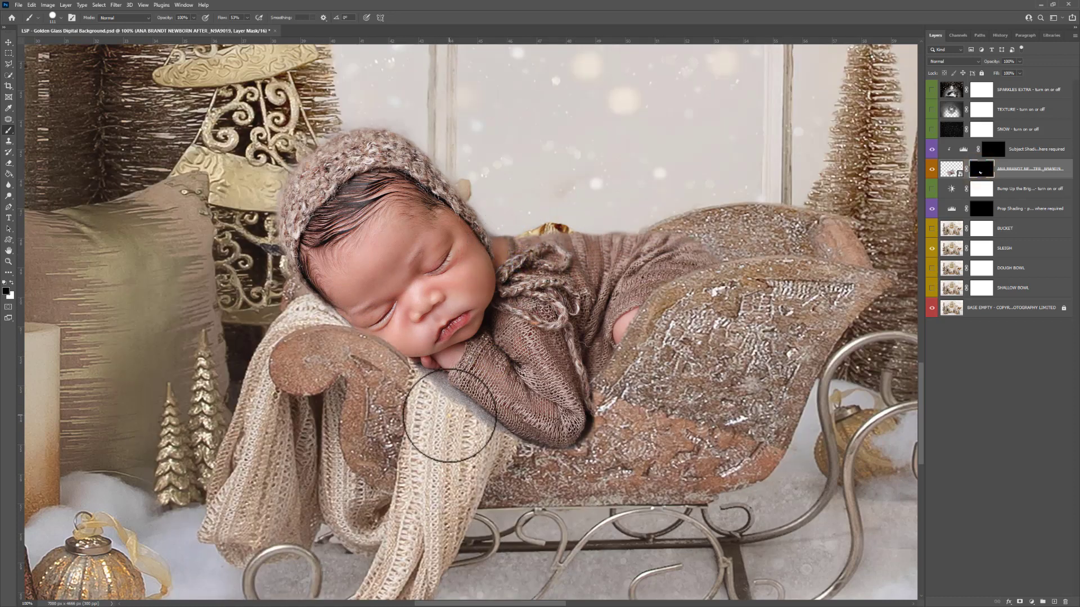
{"action": "left_click_drag", "start_coordinate": [454, 413], "coordinate": [484, 439]}
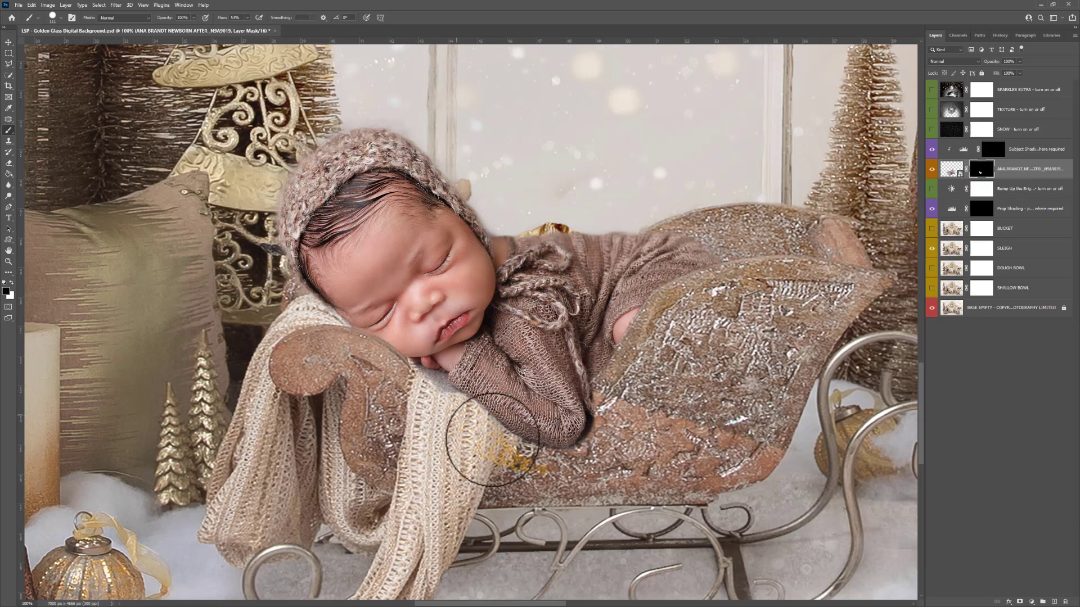
{"action": "right_click", "coordinate": [440, 403]}
{"action": "key", "text": "Return"}
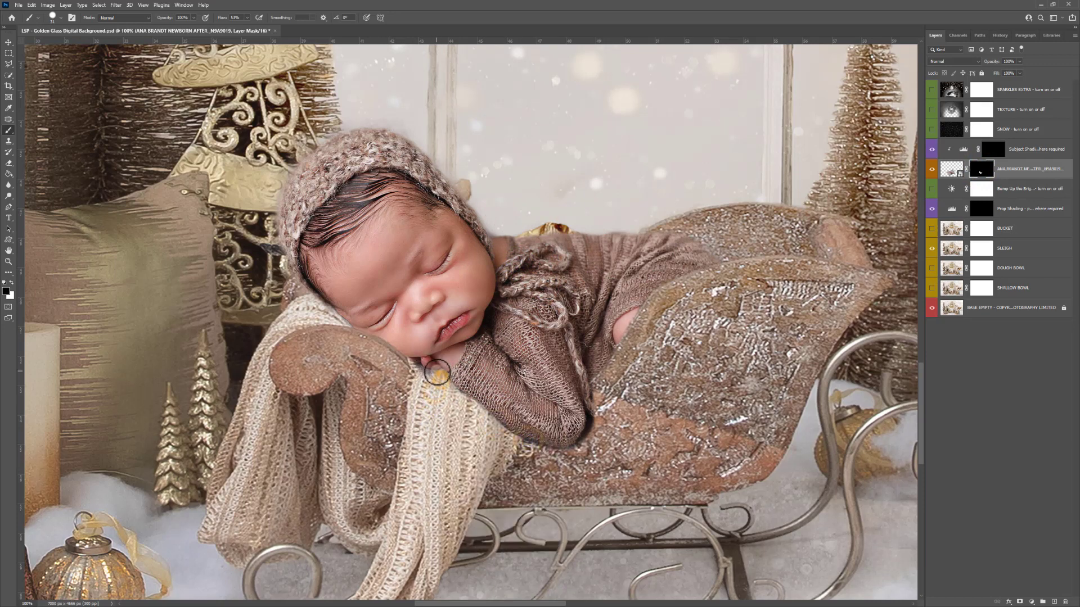
{"action": "key", "text": "x"}
{"action": "key", "text": "x"}
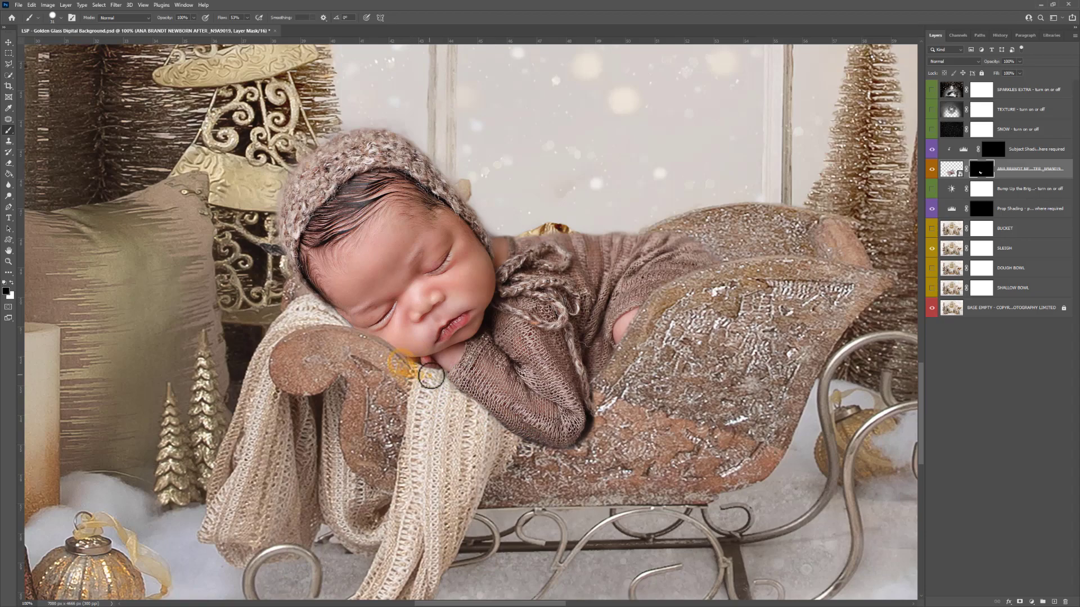
Refine the mask at close range under the baby's fingers and along the sleeve cuff above the scarf.
{"action": "key", "text": "z"}
{"action": "left_click_drag", "start_coordinate": [413, 363], "coordinate": [810, 232]}
{"action": "key", "text": "b"}
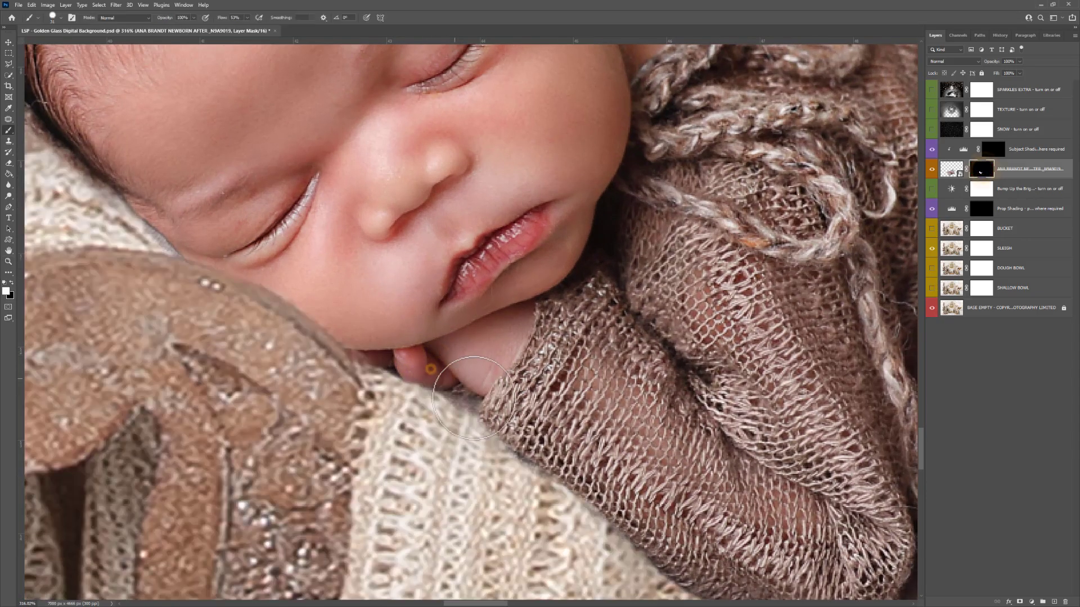
{"action": "mouse_move", "coordinate": [383, 389]}
{"action": "left_mouse_down"}
{"action": "mouse_move", "coordinate": [401, 404]}
{"action": "mouse_move", "coordinate": [495, 415]}
{"action": "mouse_move", "coordinate": [499, 469]}
{"action": "mouse_move", "coordinate": [519, 482]}
{"action": "mouse_move", "coordinate": [501, 465]}
{"action": "left_mouse_up"}
Clean the mask edge along the baby's cheek and brow where they touch the sleigh's scroll.
{"action": "key", "text": "x"}
{"action": "mouse_move", "coordinate": [333, 310]}
{"action": "left_mouse_down"}
{"action": "mouse_move", "coordinate": [295, 286]}
{"action": "mouse_move", "coordinate": [329, 309]}
{"action": "left_mouse_up"}
{"action": "left_click", "coordinate": [200, 245]}
{"action": "key", "text": "x"}
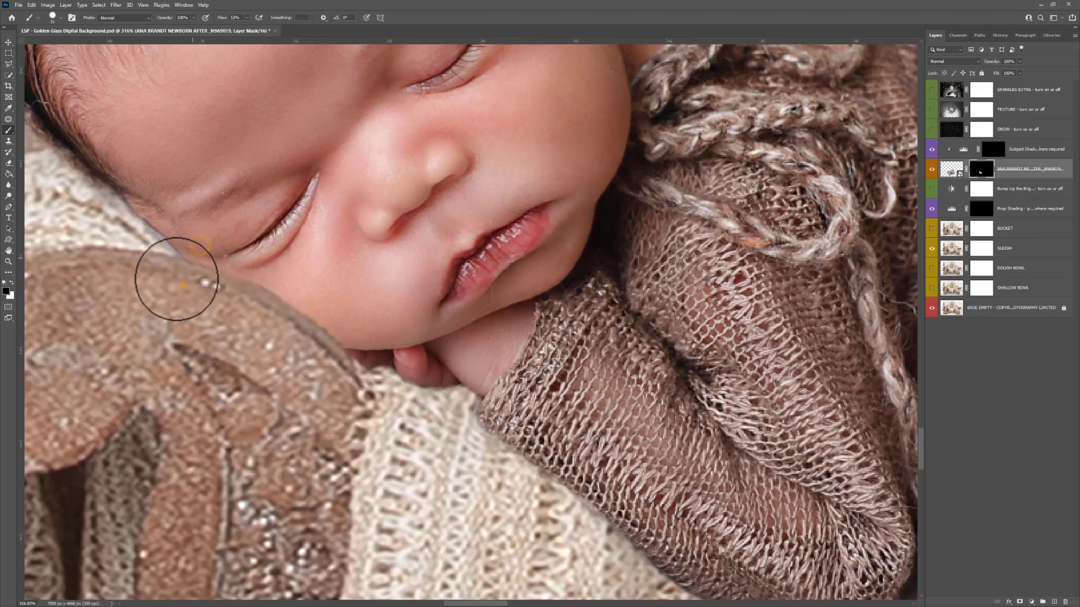
{"action": "key", "text": "x"}
{"action": "key", "text": "x"}
{"action": "mouse_move", "coordinate": [162, 263]}
{"action": "left_mouse_down"}
{"action": "mouse_move", "coordinate": [161, 272]}
{"action": "mouse_move", "coordinate": [135, 241]}
{"action": "mouse_move", "coordinate": [161, 275]}
{"action": "mouse_move", "coordinate": [121, 279]}
{"action": "left_mouse_up"}
{"action": "left_click_drag", "start_coordinate": [203, 299], "coordinate": [343, 352]}
{"action": "left_click_drag", "start_coordinate": [342, 352], "coordinate": [382, 349]}
Adjust the brush size and flow, and touch up the mask where the elbow meets the sleigh's side.
{"action": "right_click", "coordinate": [382, 343]}
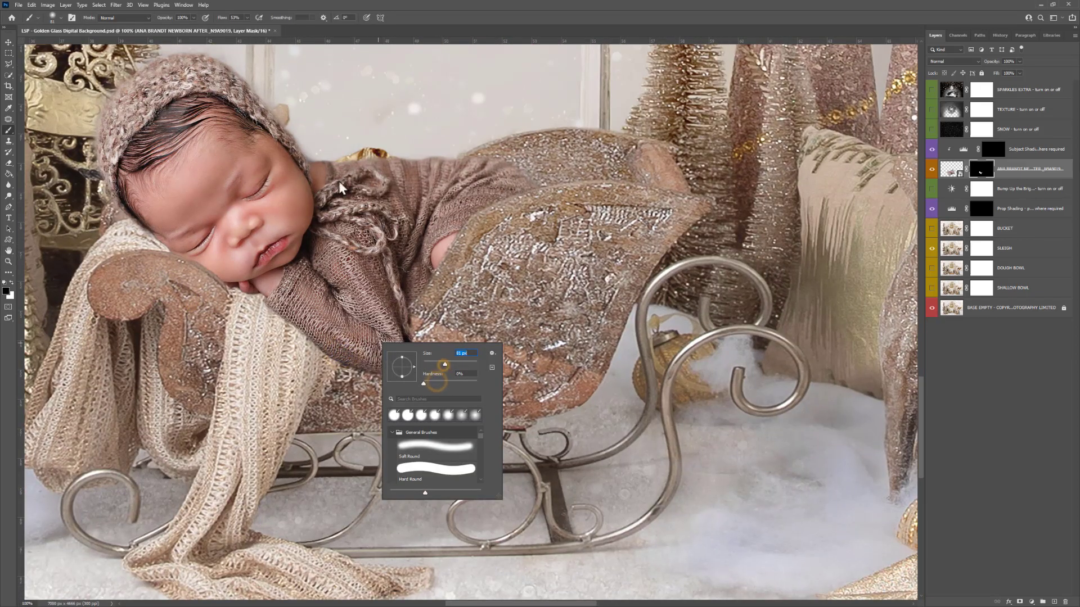
{"action": "left_click_drag", "start_coordinate": [246, 17], "coordinate": [236, 30]}
{"action": "key", "text": "x"}
{"action": "mouse_move", "coordinate": [410, 341]}
{"action": "left_mouse_down"}
{"action": "mouse_move", "coordinate": [351, 364]}
{"action": "mouse_move", "coordinate": [420, 380]}
{"action": "mouse_move", "coordinate": [392, 287]}
{"action": "mouse_move", "coordinate": [428, 349]}
{"action": "mouse_move", "coordinate": [405, 383]}
{"action": "mouse_move", "coordinate": [349, 387]}
{"action": "mouse_move", "coordinate": [407, 392]}
{"action": "mouse_move", "coordinate": [327, 387]}
{"action": "mouse_move", "coordinate": [427, 341]}
{"action": "left_mouse_up"}
{"action": "key", "text": "x"}
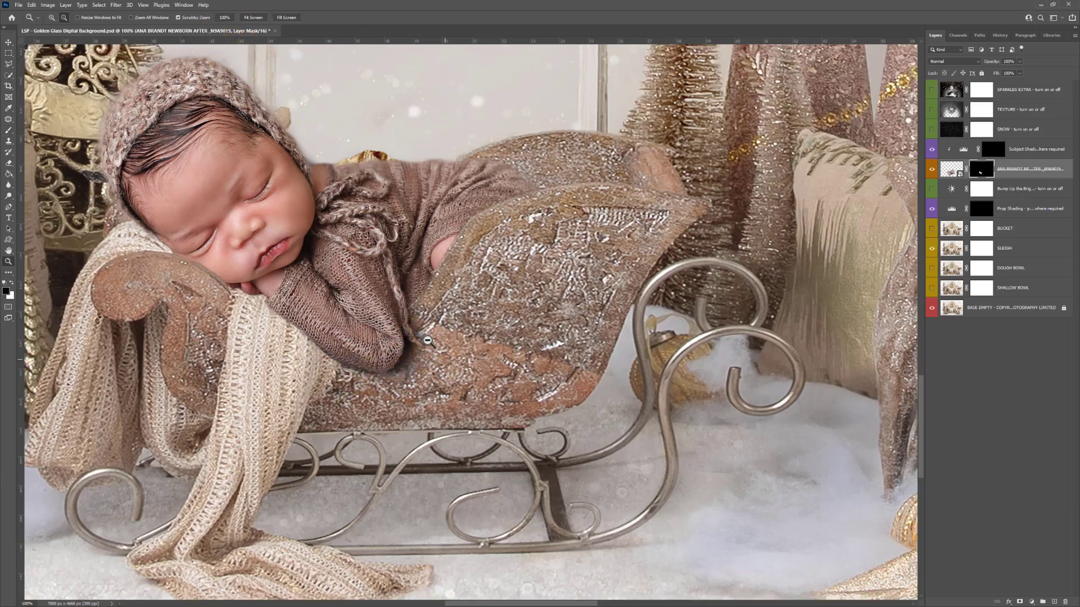
Paint shading onto the Prop Shading layer's mask around the sleigh and scarf beneath the baby, using a soft white brush at 22% flow.
{"action": "left_click", "coordinate": [428, 341], "text": "alt"}
{"action": "left_click", "coordinate": [416, 311], "text": "alt"}
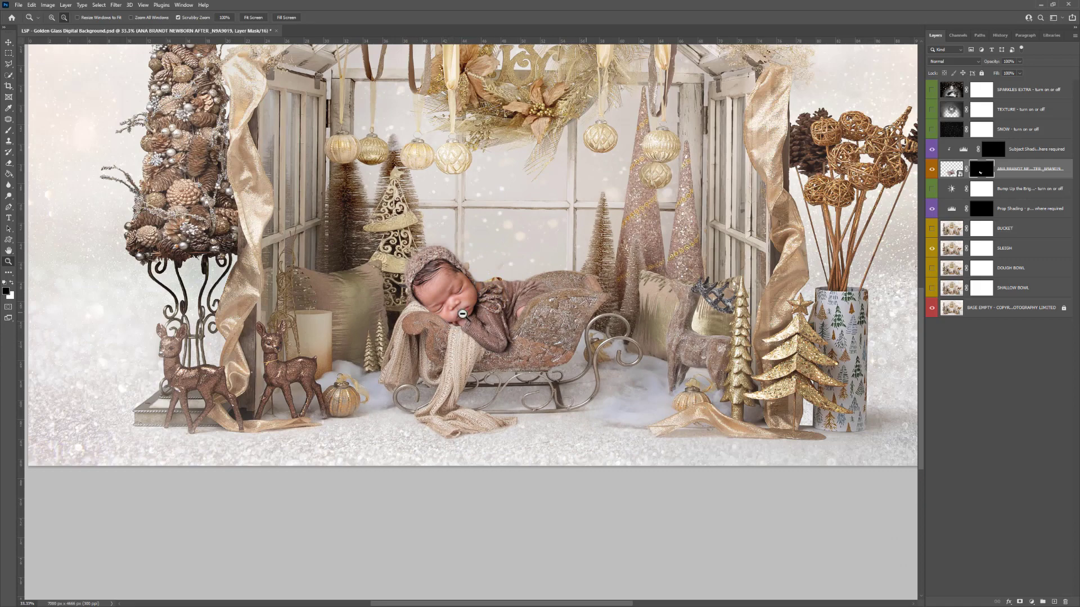
{"action": "left_click_drag", "start_coordinate": [479, 295], "coordinate": [497, 313]}
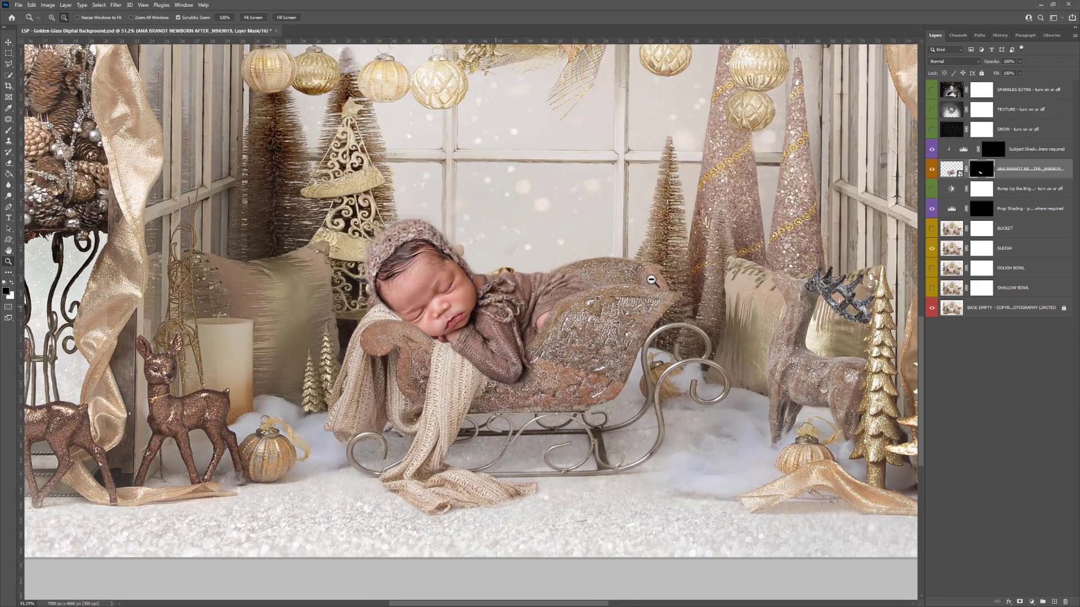
{"action": "left_click", "coordinate": [978, 209]}
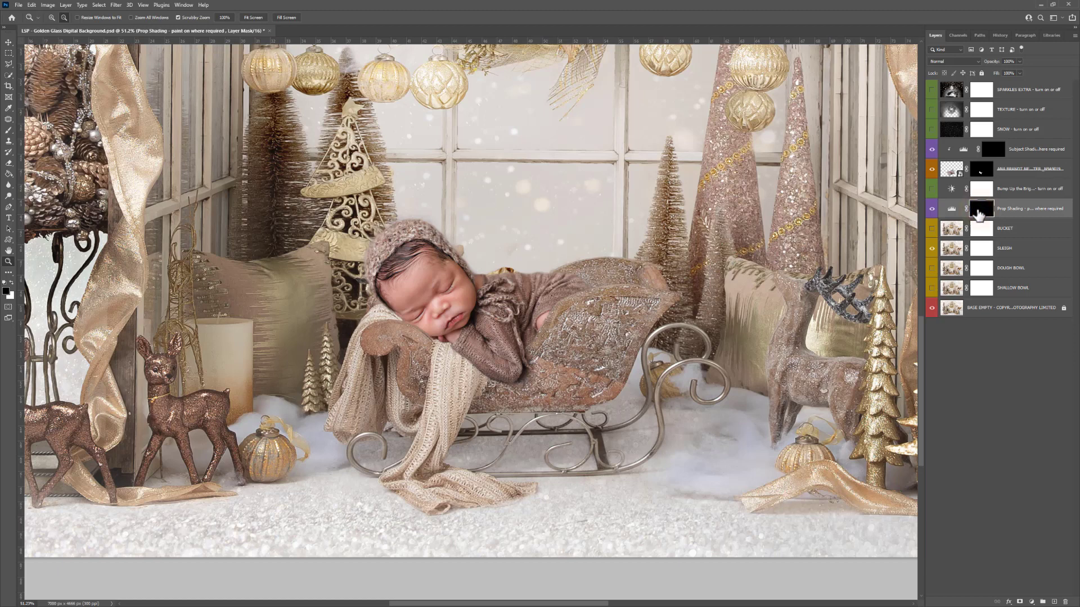
{"action": "left_click", "coordinate": [992, 149]}
{"action": "left_click", "coordinate": [980, 213]}
{"action": "key", "text": "b"}
{"action": "right_click", "coordinate": [622, 311]}
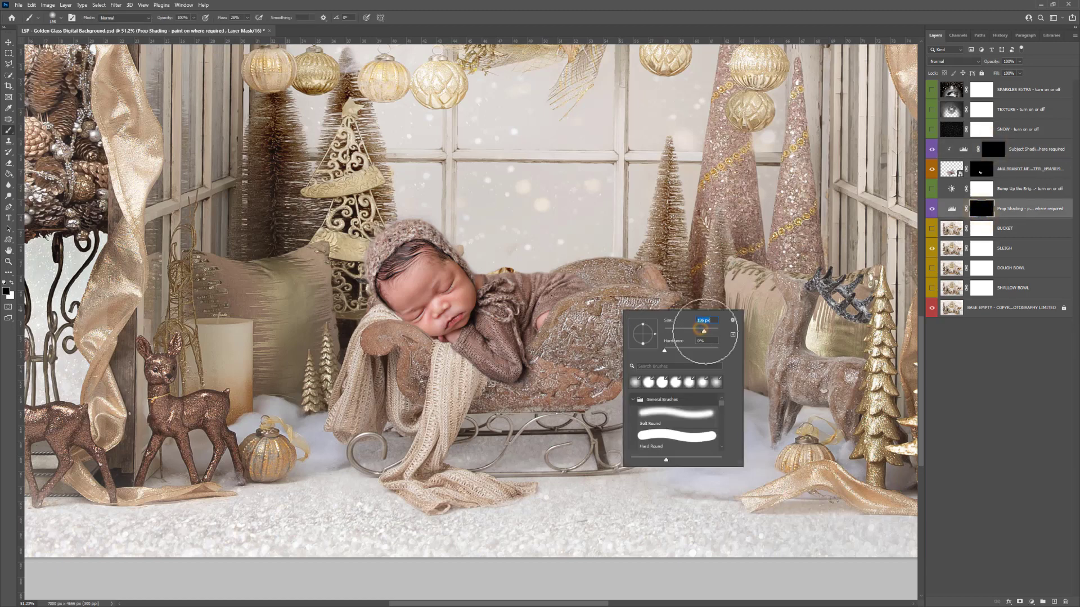
{"action": "left_click", "coordinate": [247, 17]}
{"action": "left_click_drag", "start_coordinate": [248, 27], "coordinate": [244, 27]}
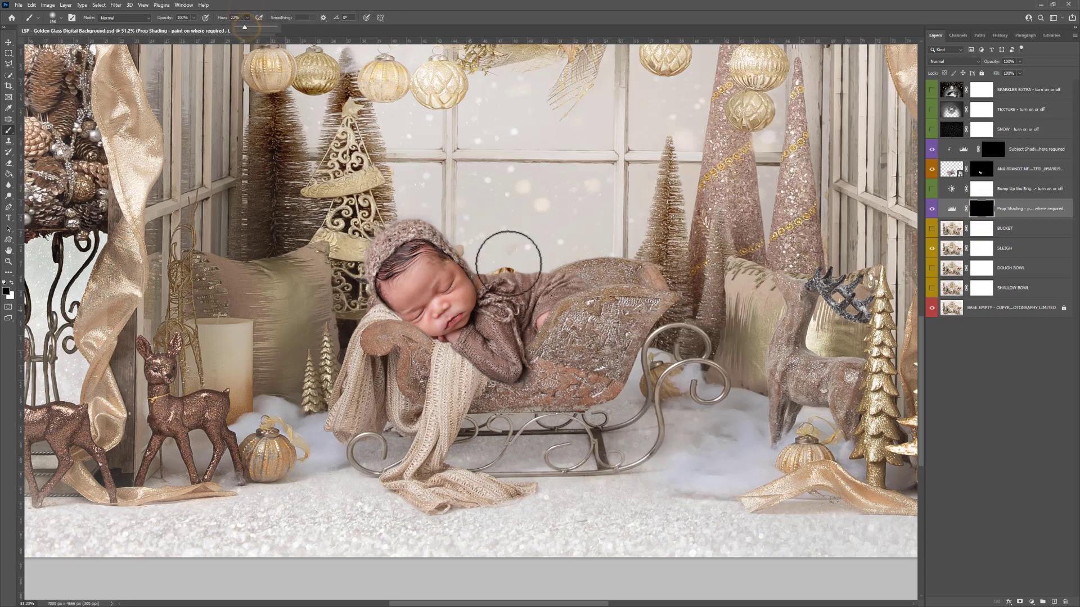
{"action": "key", "text": "x"}
{"action": "right_click", "coordinate": [520, 284]}
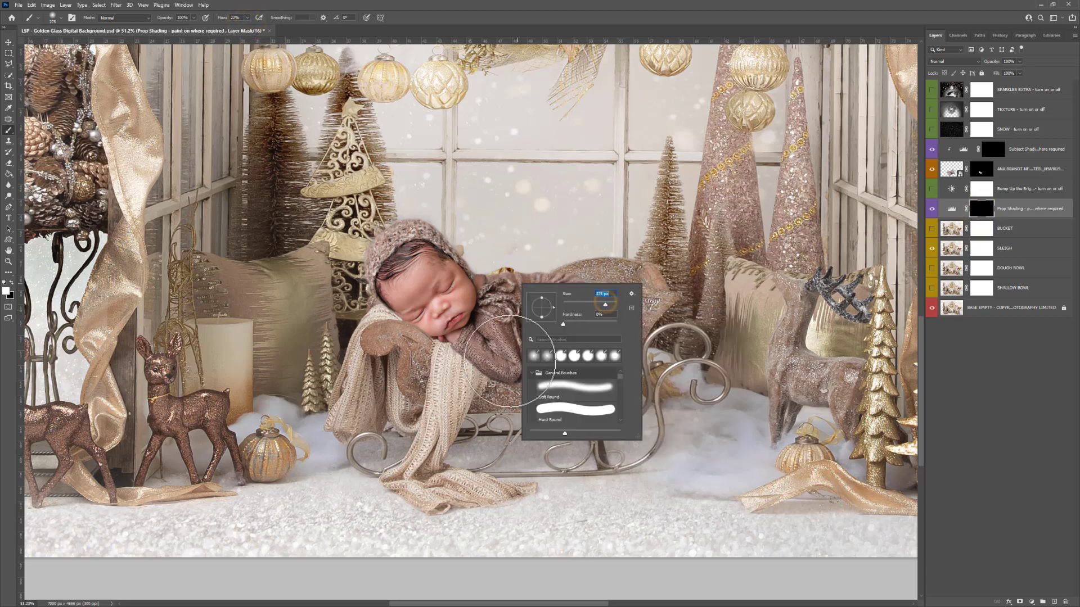
{"action": "mouse_move", "coordinate": [515, 360]}
{"action": "left_mouse_down"}
{"action": "mouse_move", "coordinate": [532, 363]}
{"action": "mouse_move", "coordinate": [554, 331]}
{"action": "mouse_move", "coordinate": [520, 362]}
{"action": "mouse_move", "coordinate": [525, 373]}
{"action": "mouse_move", "coordinate": [482, 359]}
{"action": "mouse_move", "coordinate": [482, 344]}
{"action": "mouse_move", "coordinate": [472, 350]}
{"action": "mouse_move", "coordinate": [499, 372]}
{"action": "mouse_move", "coordinate": [423, 324]}
{"action": "mouse_move", "coordinate": [396, 326]}
{"action": "mouse_move", "coordinate": [409, 313]}
{"action": "mouse_move", "coordinate": [399, 311]}
{"action": "mouse_move", "coordinate": [413, 334]}
{"action": "mouse_move", "coordinate": [376, 330]}
{"action": "mouse_move", "coordinate": [398, 332]}
{"action": "mouse_move", "coordinate": [425, 386]}
{"action": "mouse_move", "coordinate": [429, 363]}
{"action": "mouse_move", "coordinate": [482, 427]}
{"action": "left_mouse_up"}
{"action": "right_click", "coordinate": [431, 321]}
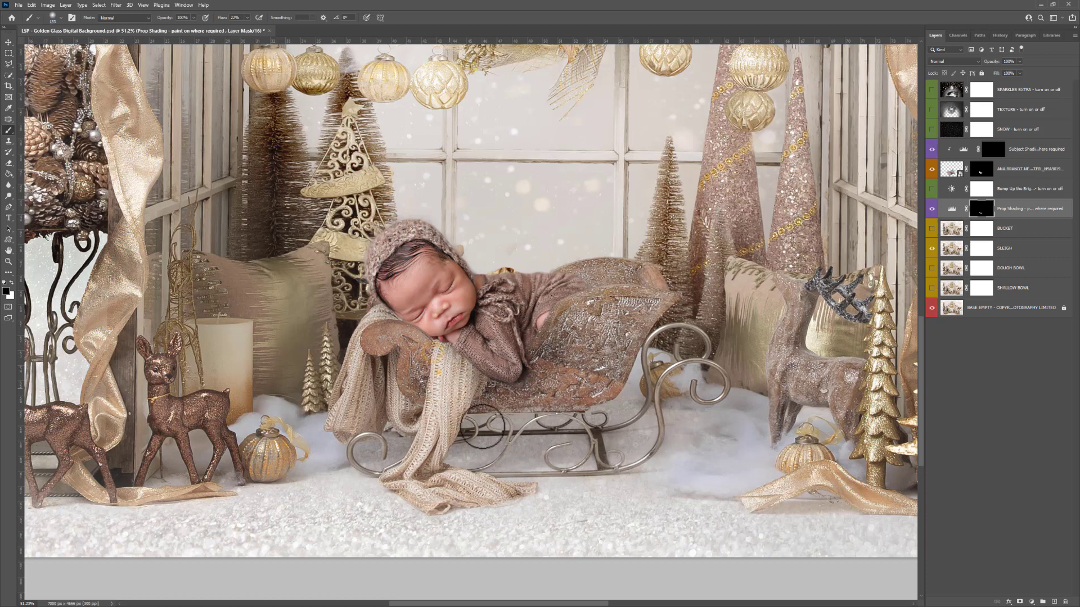
Paint shading over the lower edges of the baby's body and face on the Subject Shading mask with a larger white brush.
{"action": "left_click", "coordinate": [993, 149]}
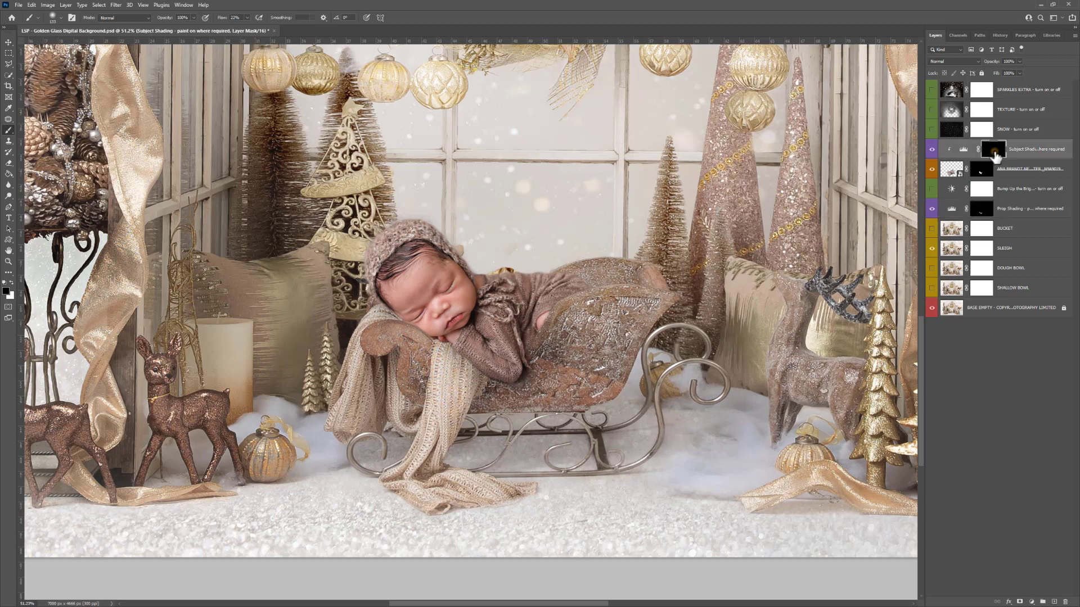
{"action": "key", "text": "x"}
{"action": "right_click", "coordinate": [579, 302]}
{"action": "left_click", "coordinate": [661, 314]}
{"action": "mouse_move", "coordinate": [602, 286]}
{"action": "left_mouse_down"}
{"action": "mouse_move", "coordinate": [547, 353]}
{"action": "mouse_move", "coordinate": [547, 340]}
{"action": "mouse_move", "coordinate": [630, 306]}
{"action": "mouse_move", "coordinate": [582, 278]}
{"action": "mouse_move", "coordinate": [426, 353]}
{"action": "left_mouse_up"}
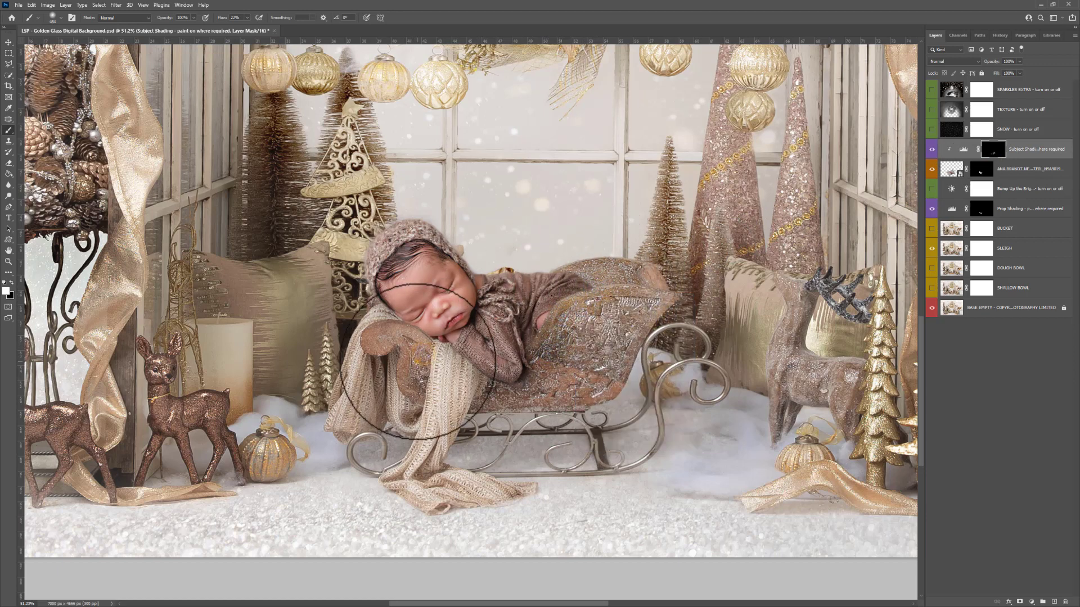
Hide the sleigh, baby and shading layers to view the empty base background.
{"action": "key", "text": "z"}
{"action": "left_click", "coordinate": [425, 374], "text": "alt"}
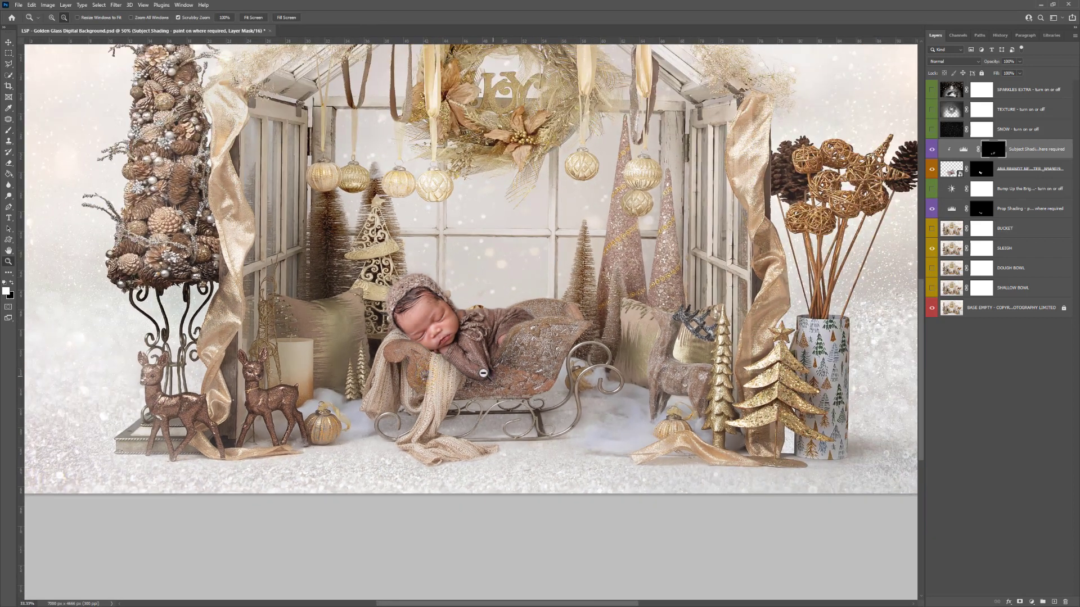
{"action": "left_click", "coordinate": [487, 376], "text": "alt"}
{"action": "key", "text": "h"}
{"action": "left_click_drag", "start_coordinate": [509, 350], "coordinate": [566, 356]}
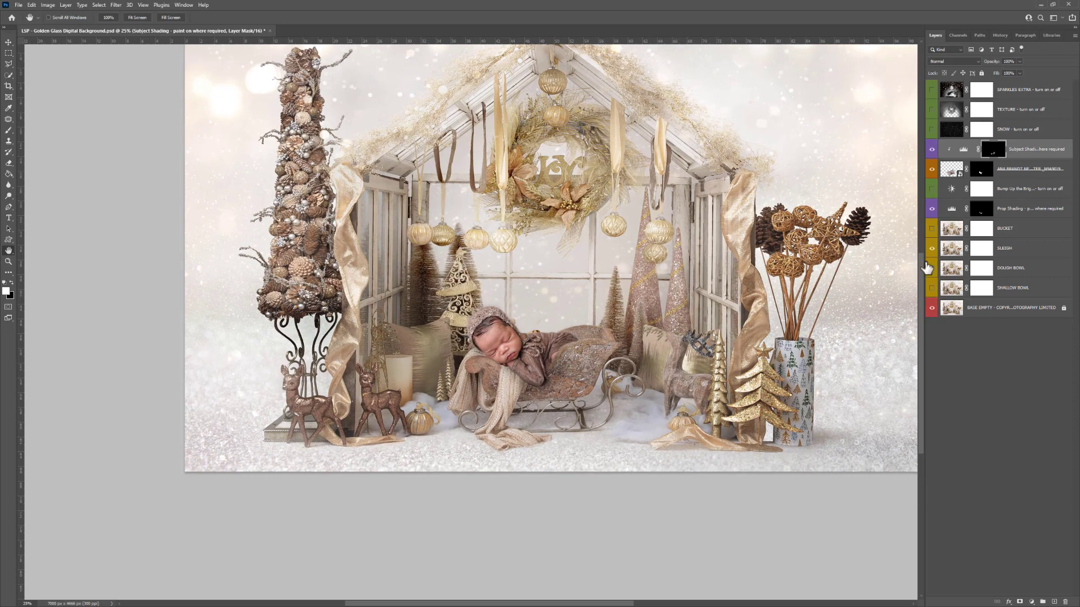
{"action": "left_click", "coordinate": [957, 256]}
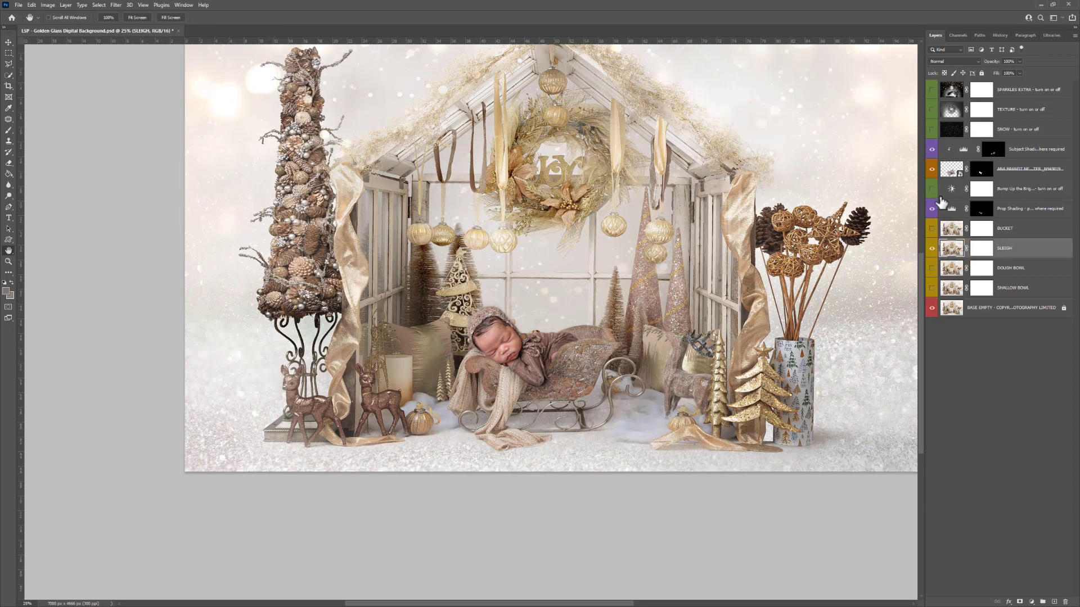
{"action": "left_click", "coordinate": [932, 249]}
{"action": "left_click", "coordinate": [932, 249]}
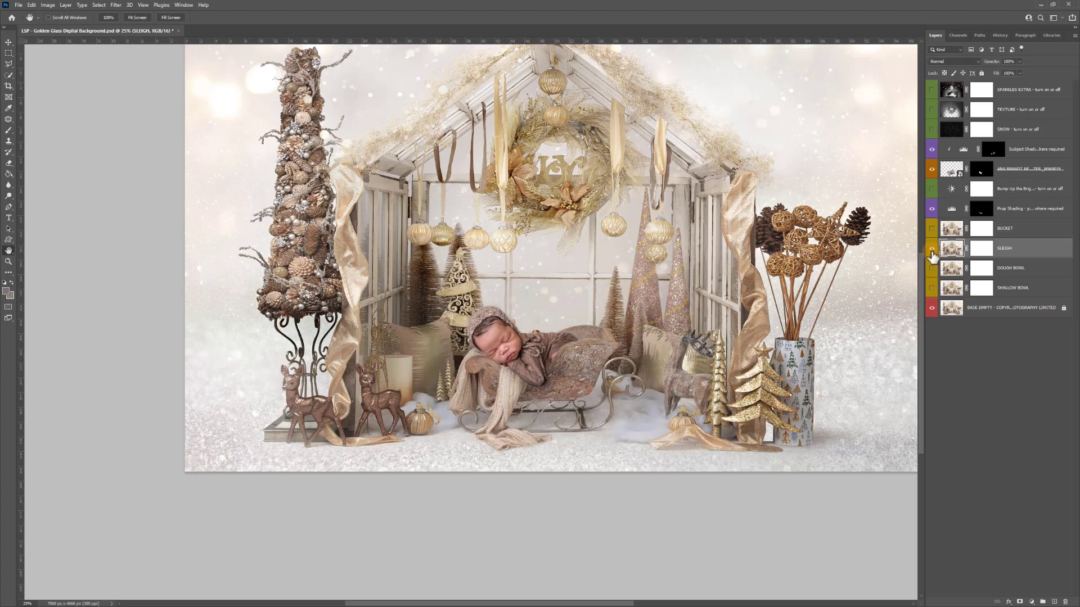
{"action": "left_click", "coordinate": [931, 169]}
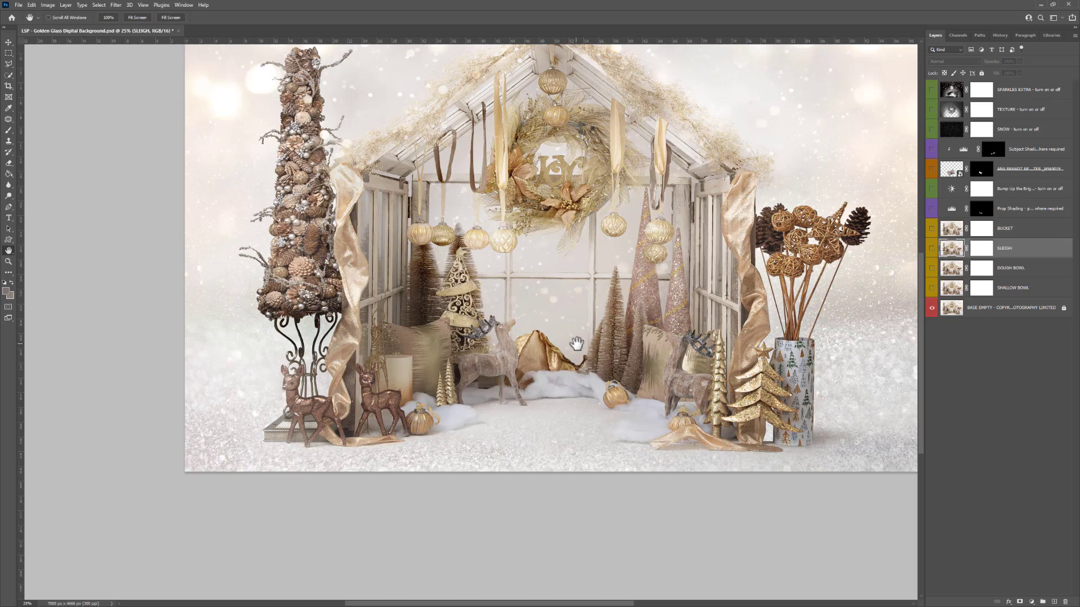
Open the Actions panel, look through the newborn digital background action set, and collapse the panel.
{"action": "left_click", "coordinate": [186, 6]}
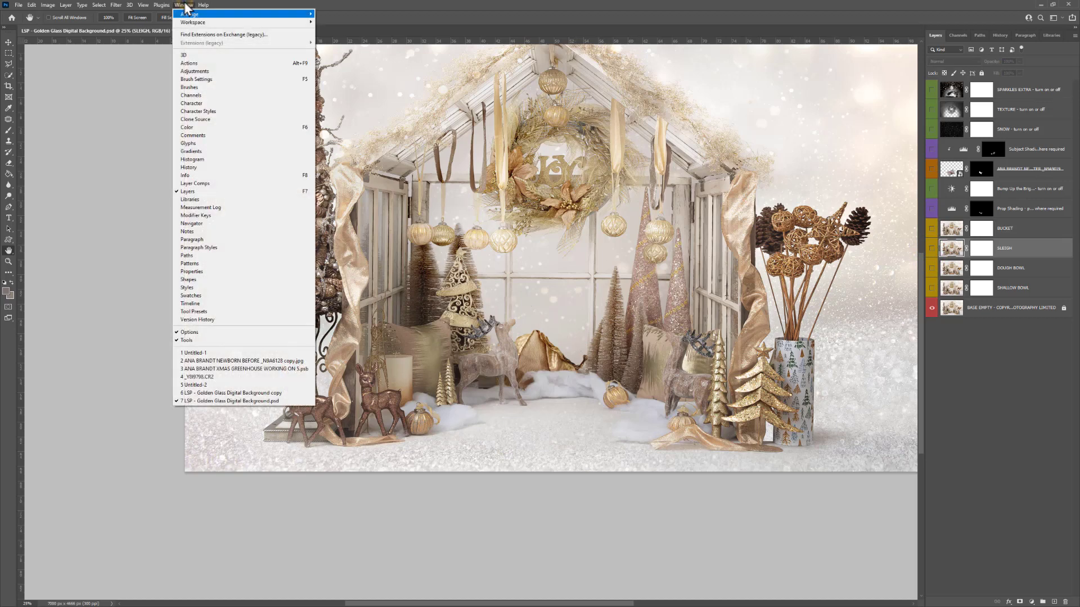
{"action": "left_click", "coordinate": [190, 64]}
{"action": "left_click_drag", "start_coordinate": [686, 59], "coordinate": [825, 54]}
{"action": "scroll", "coordinate": [853, 77], "scroll_direction": "up", "scroll_amount": 10}
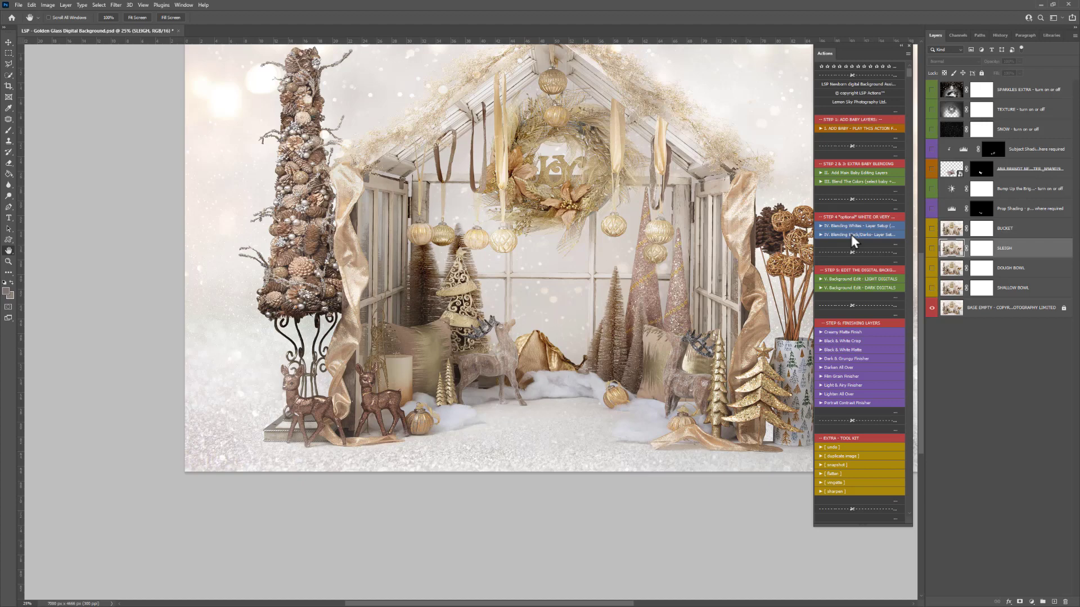
{"action": "left_click", "coordinate": [902, 46]}
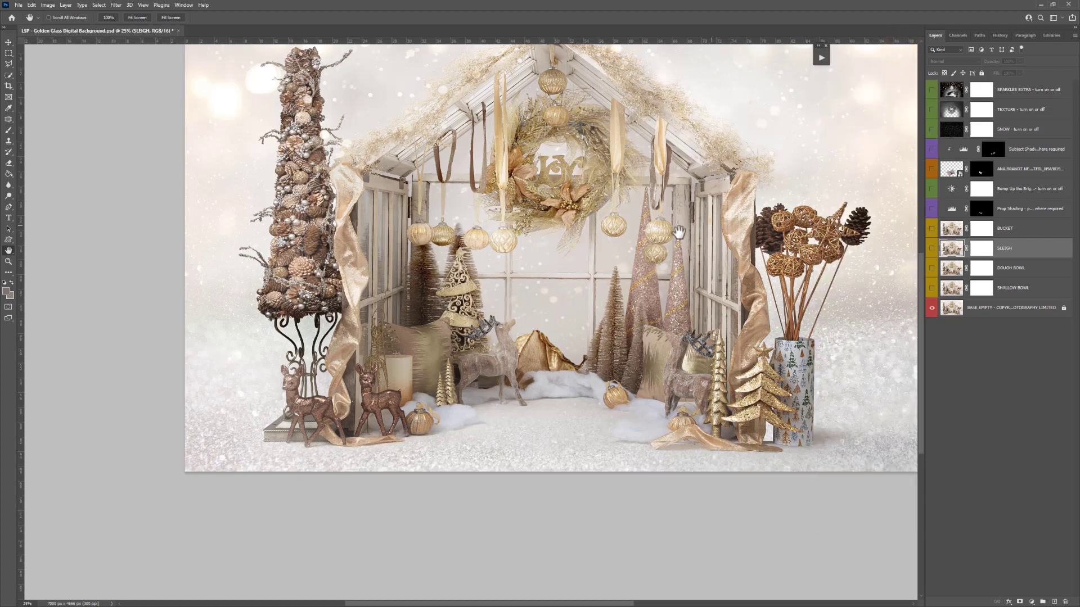
{"action": "left_click_drag", "start_coordinate": [679, 232], "coordinate": [593, 325]}
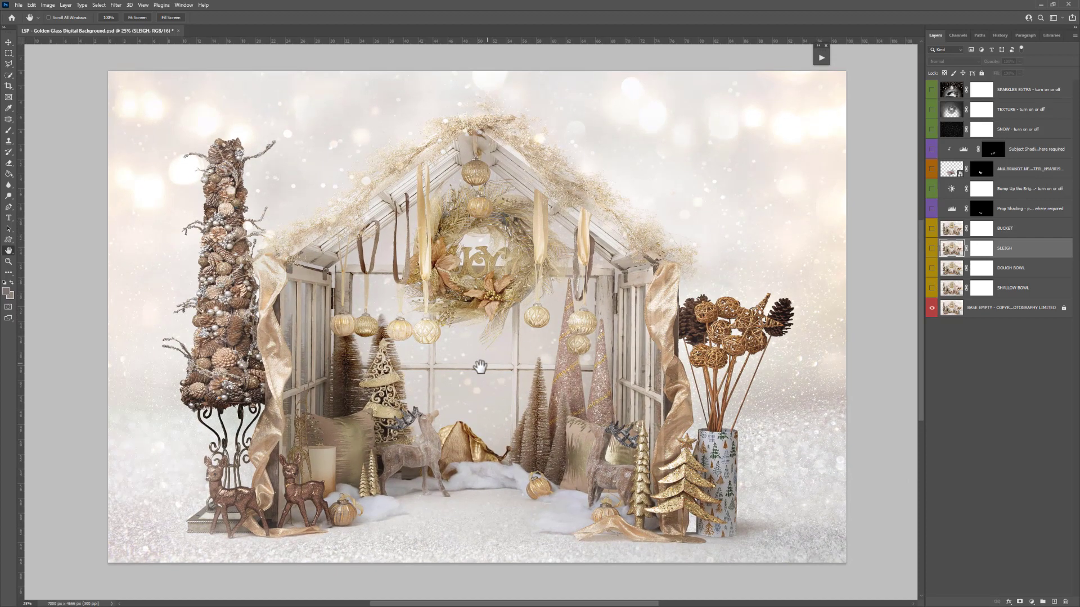
Show the sleigh, baby, Subject Shading and Prop Shading layers again.
{"action": "left_click", "coordinate": [932, 248]}
{"action": "left_click", "coordinate": [932, 169]}
{"action": "left_click", "coordinate": [932, 149]}
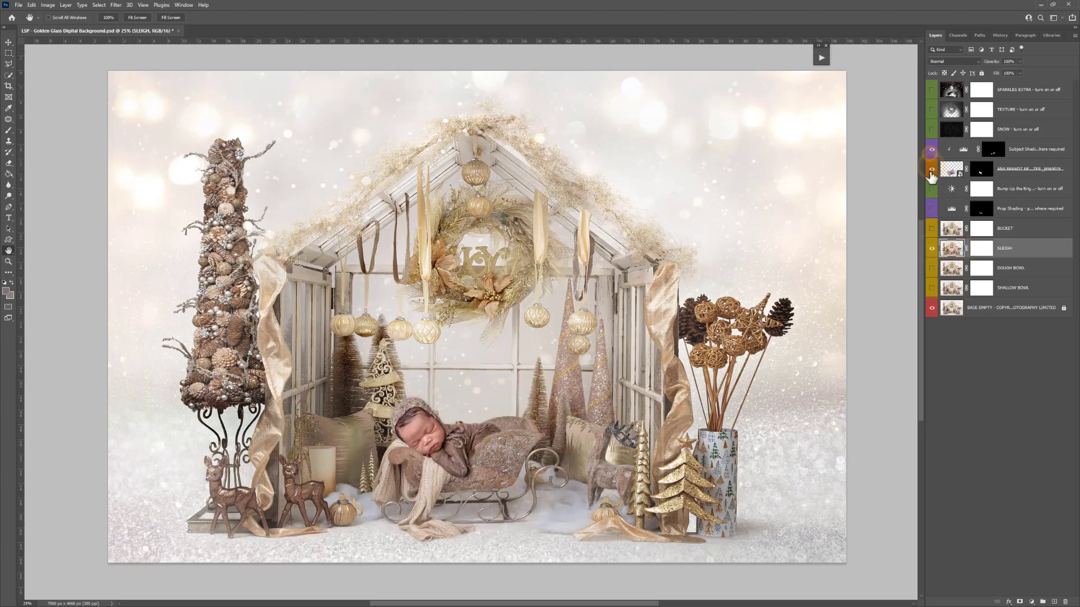
{"action": "left_click", "coordinate": [932, 209]}
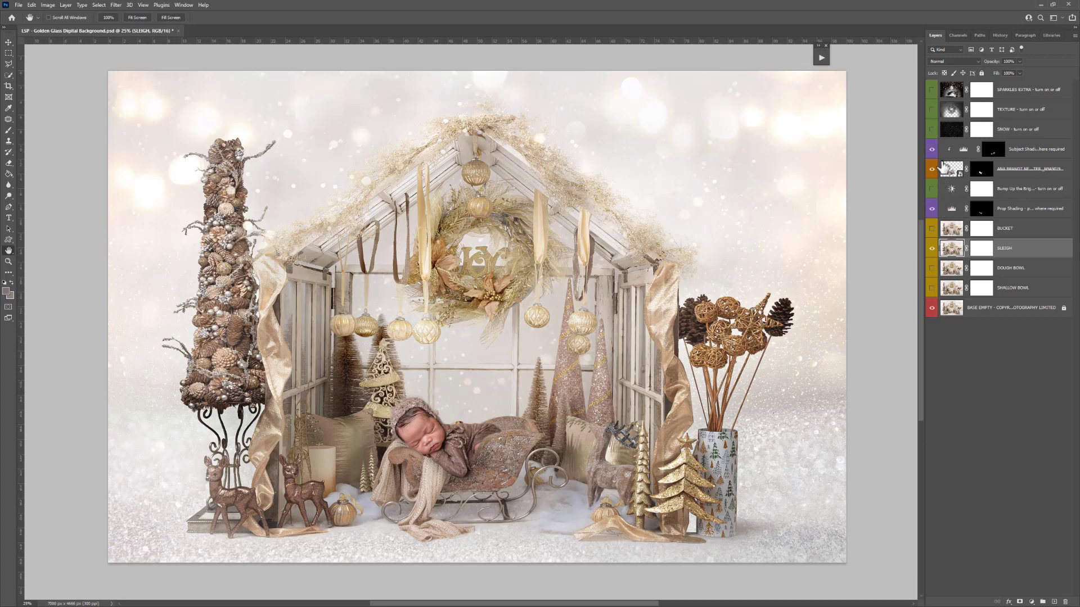
Preview the Sparkles Extra, Texture and Snow overlays by turning each on and off.
{"action": "left_click", "coordinate": [931, 90]}
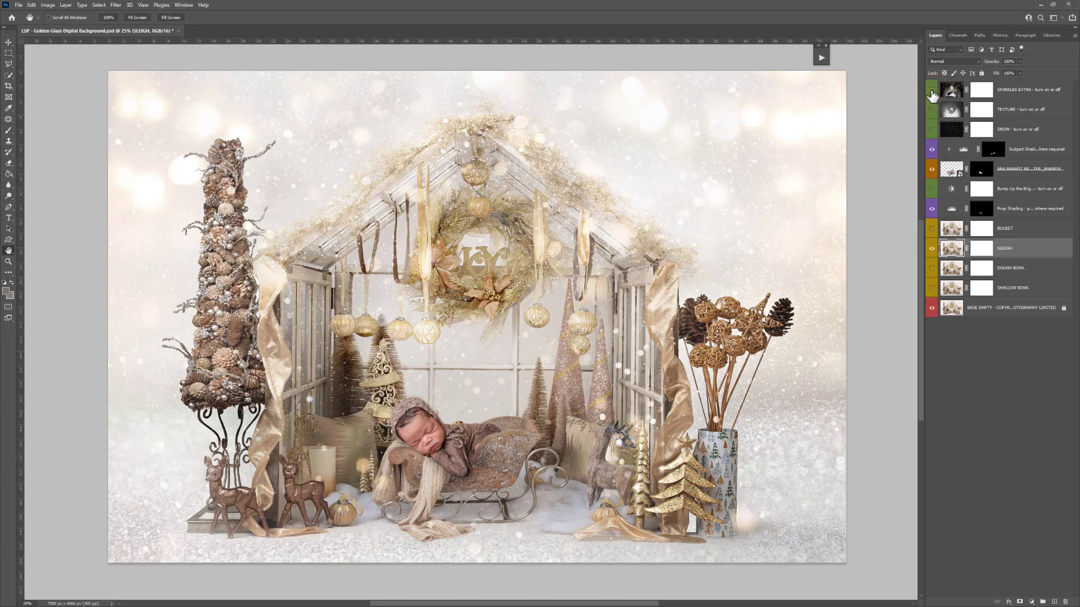
{"action": "left_click", "coordinate": [931, 90]}
{"action": "left_click", "coordinate": [932, 112]}
{"action": "left_click", "coordinate": [932, 114]}
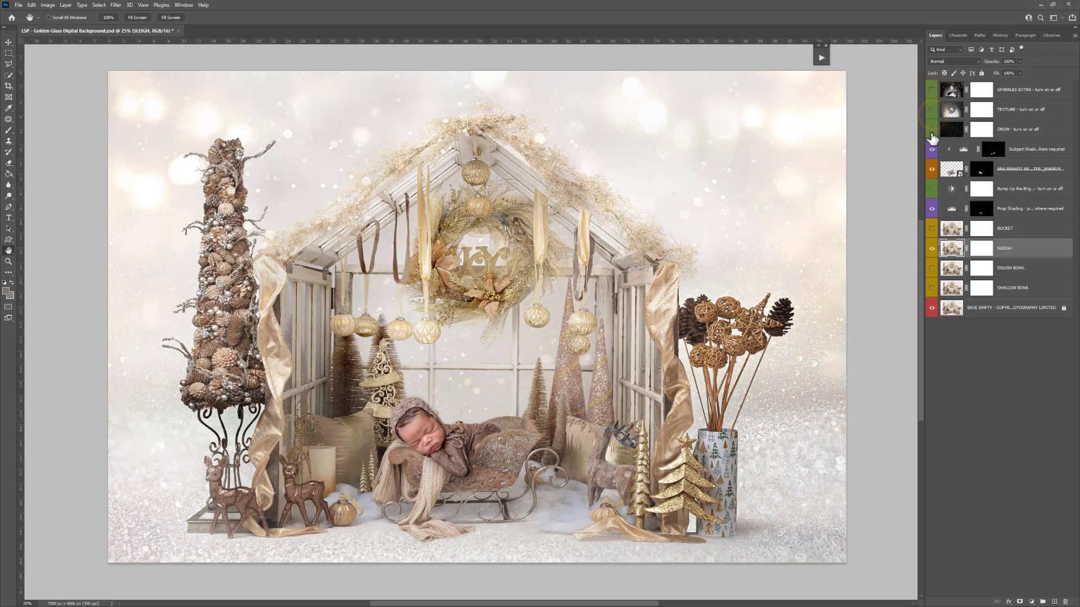
{"action": "left_click", "coordinate": [932, 131]}
{"action": "left_click", "coordinate": [932, 132]}
{"action": "left_click", "coordinate": [932, 91]}
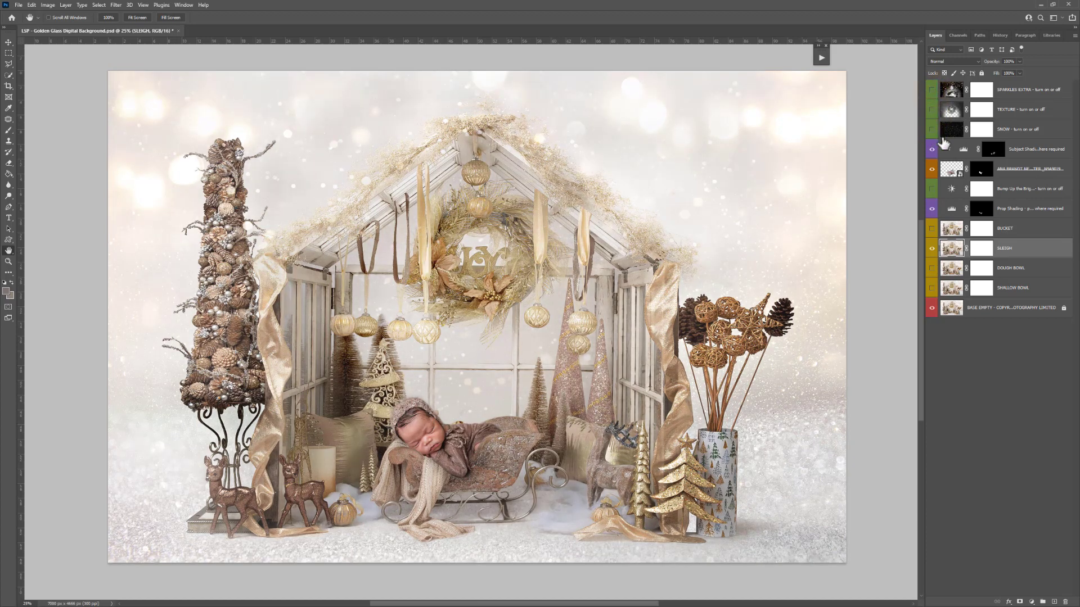